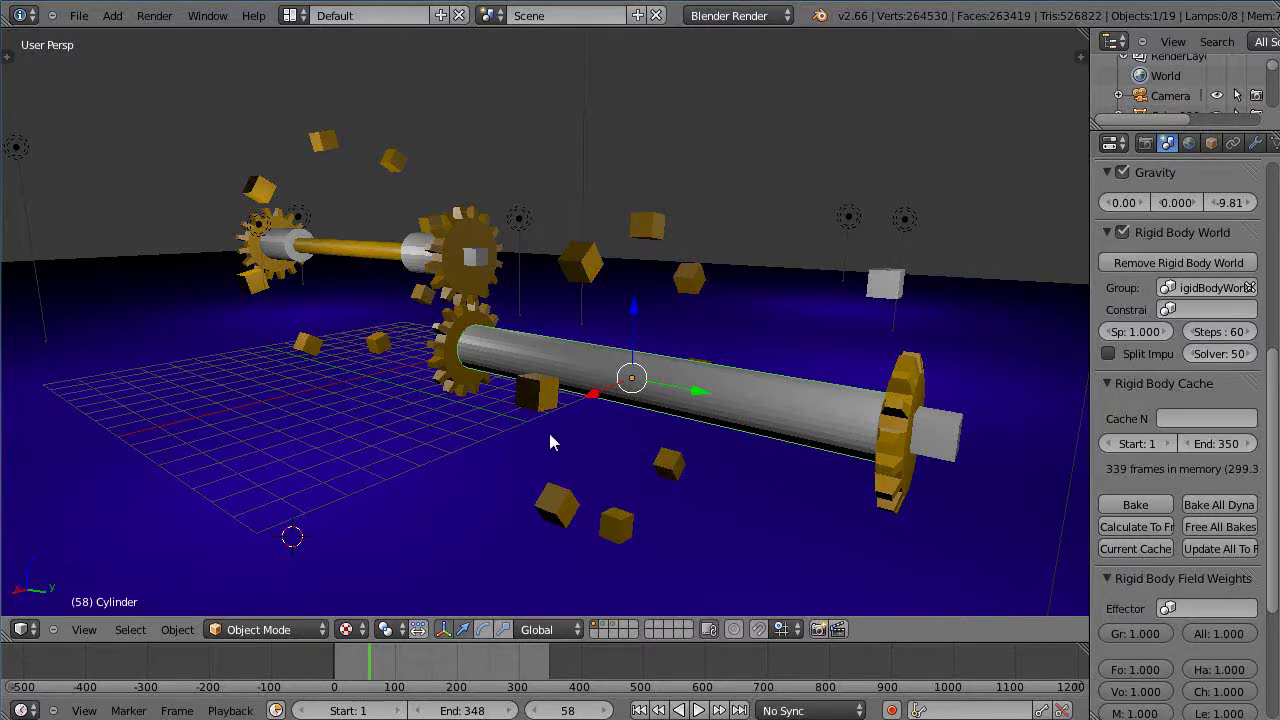
Briefly play the simulation, then orbit, zoom and pan the view around the gears and shafts.
key("alt+a")
key("Escape")
middle_click_drag(457, 340, 515, 382)
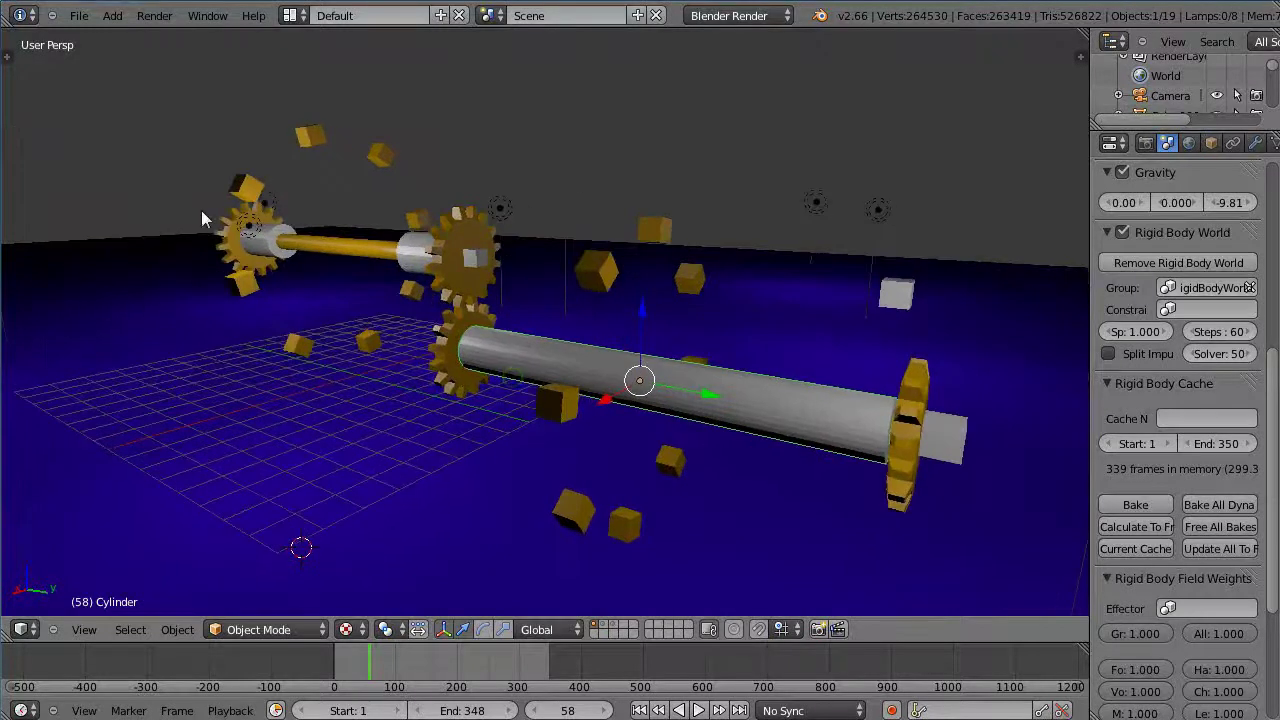
middle_click_drag(603, 394, 614, 397)
scroll(336, 354, "up", 2)
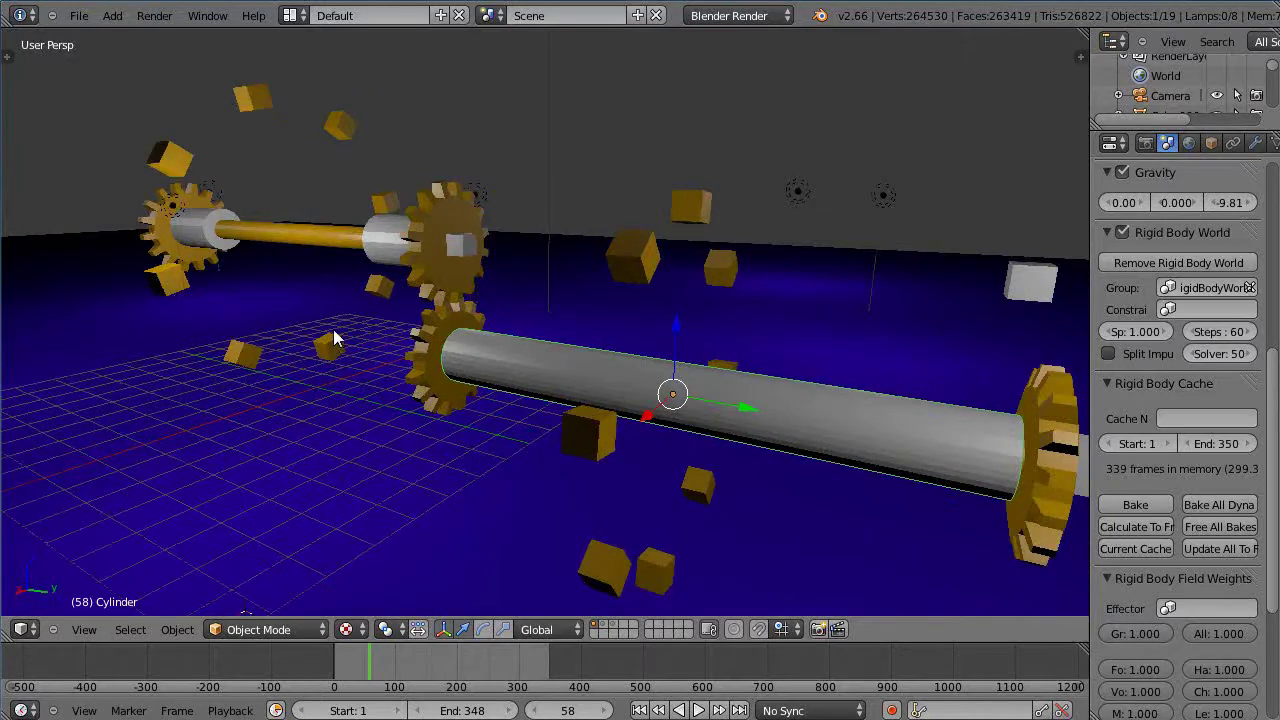
middle_click_drag(329, 343, 418, 338)
scroll(400, 340, "up", 3)
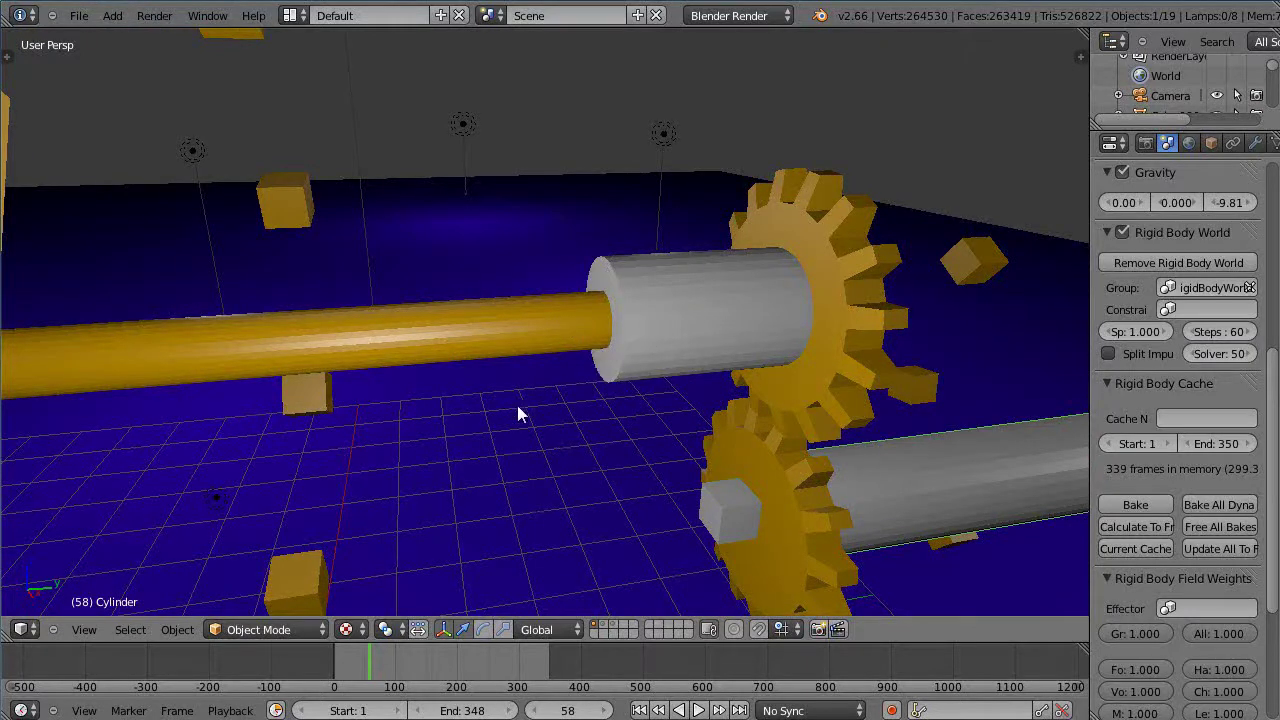
middle_click_drag(519, 414, 646, 400)
scroll(752, 395, "down", 2)
scroll(730, 400, "down", 2)
scroll(646, 400, "up", 2)
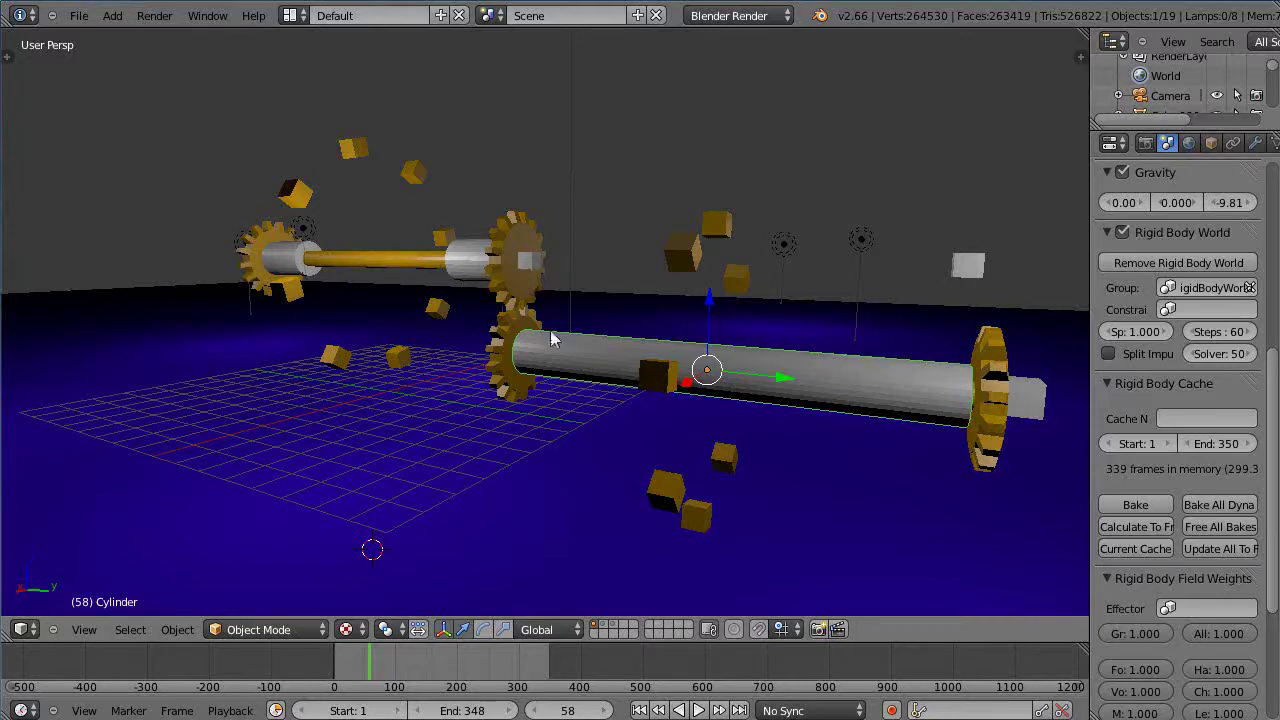
scroll(923, 397, "down", 2)
scroll(923, 397, "up", 2)
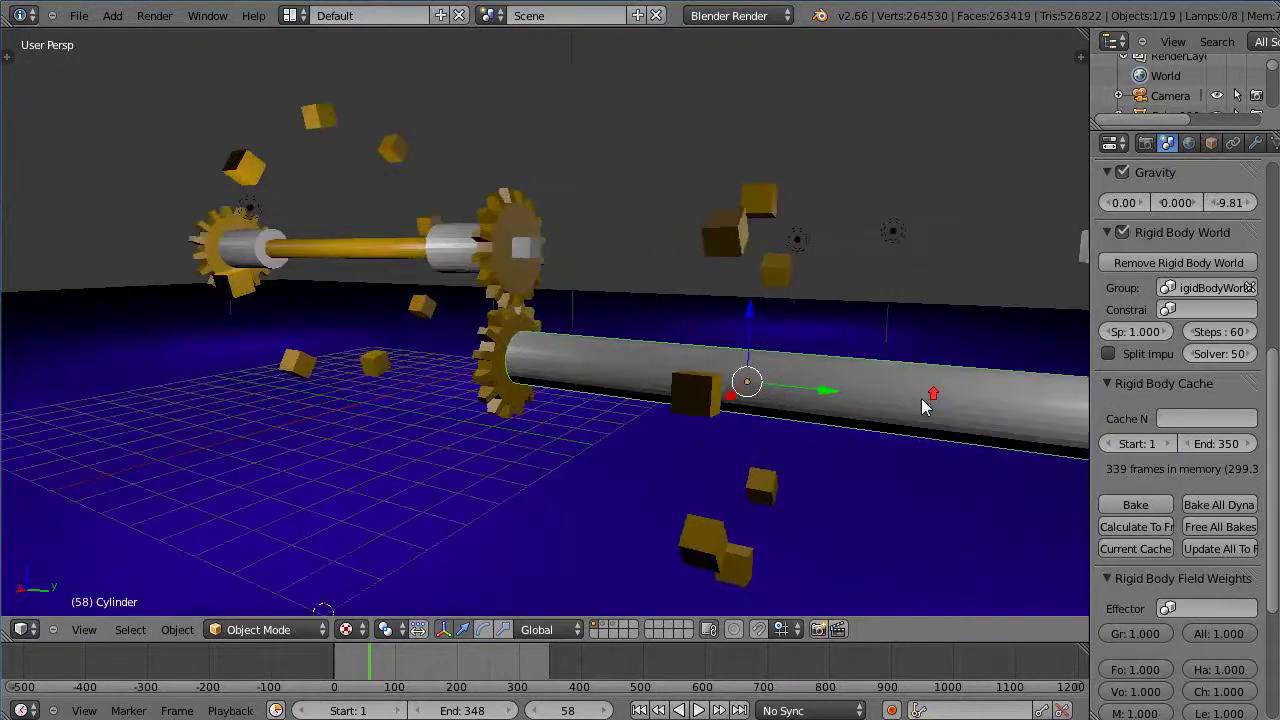
scroll(923, 395, "down", 2)
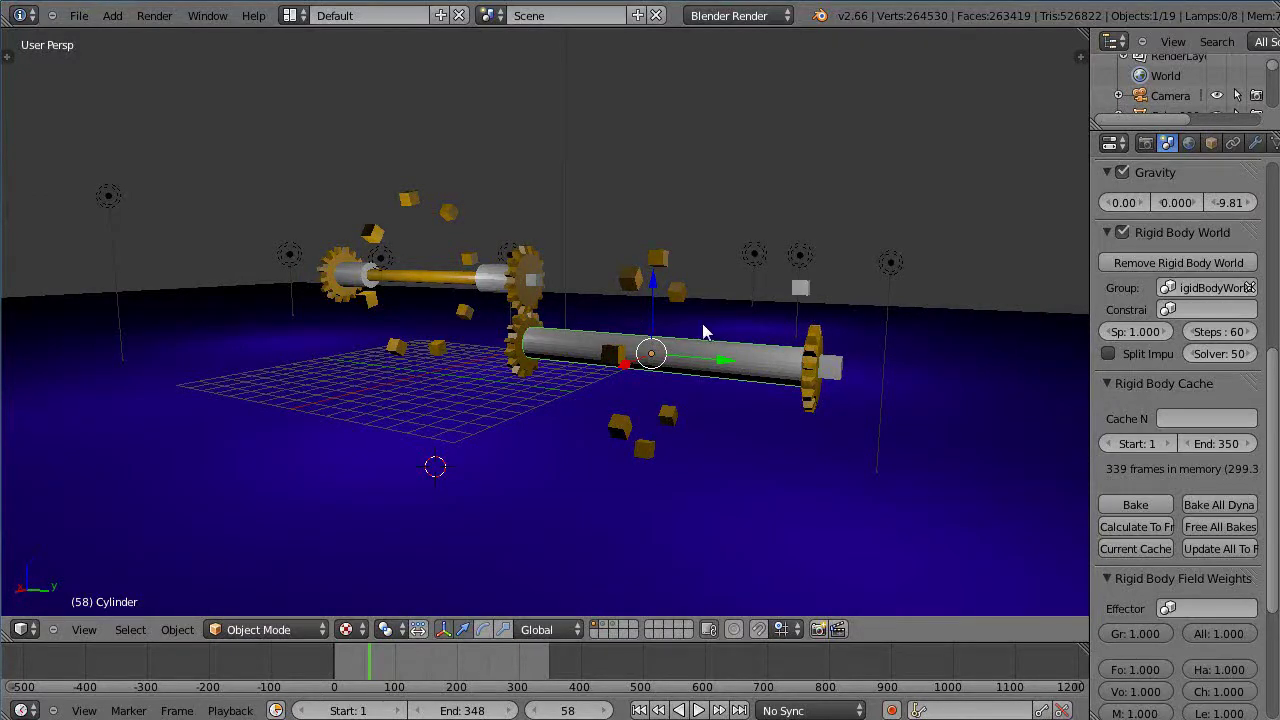
scroll(702, 323, "up", 1)
scroll(703, 325, "up", 2)
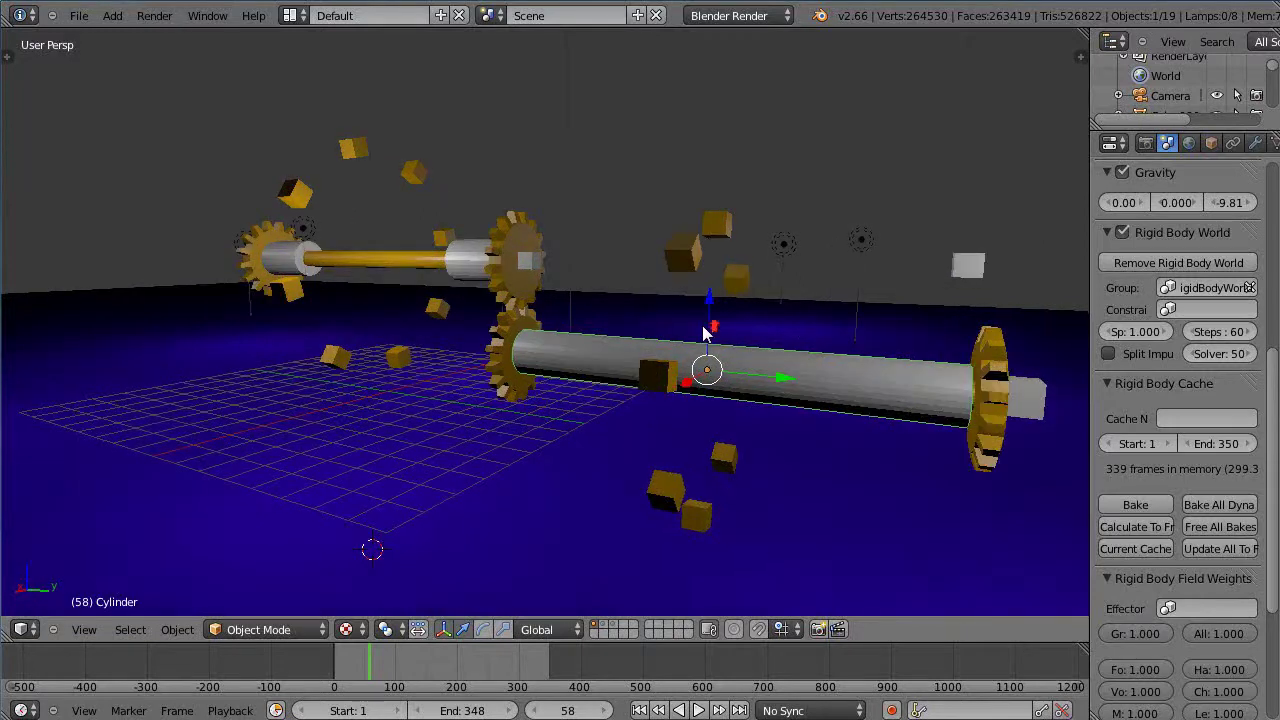
scroll(705, 330, "down", 2)
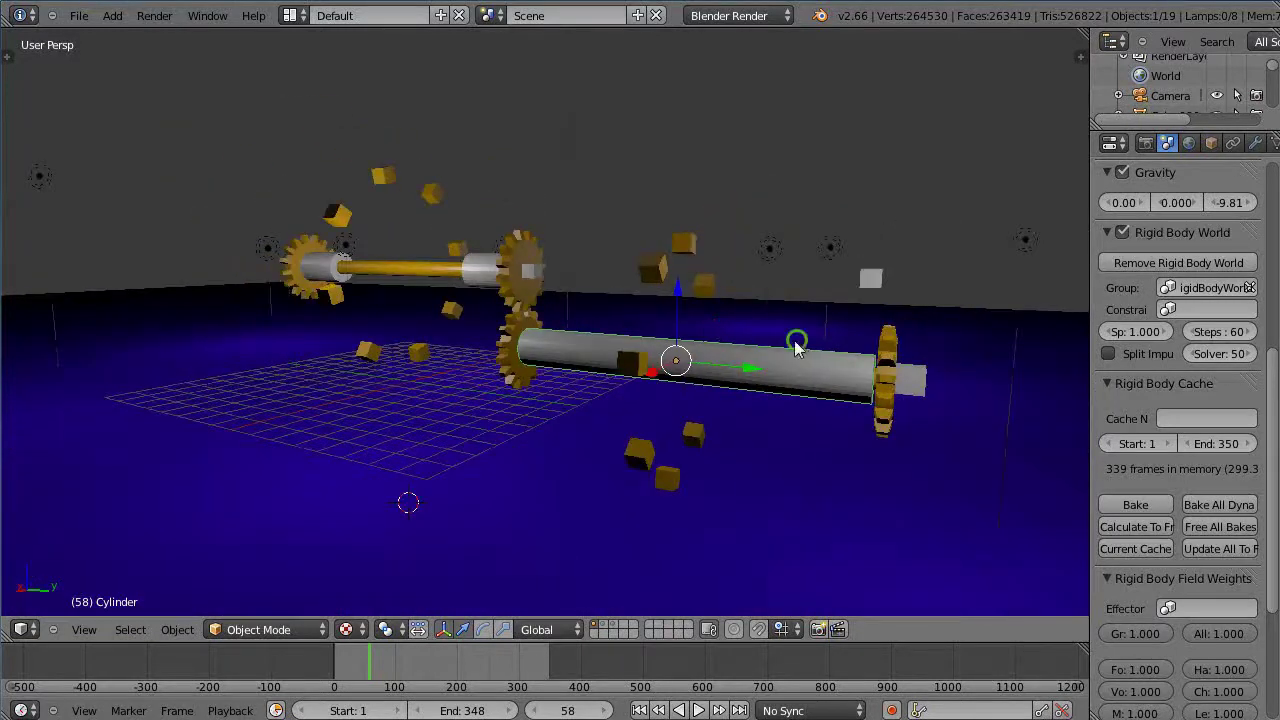
middle_click_drag(797, 340, 755, 338, "shift")
Play the rigid body simulation, restart it from an early frame, and stop at frame 58.
key("alt+a")
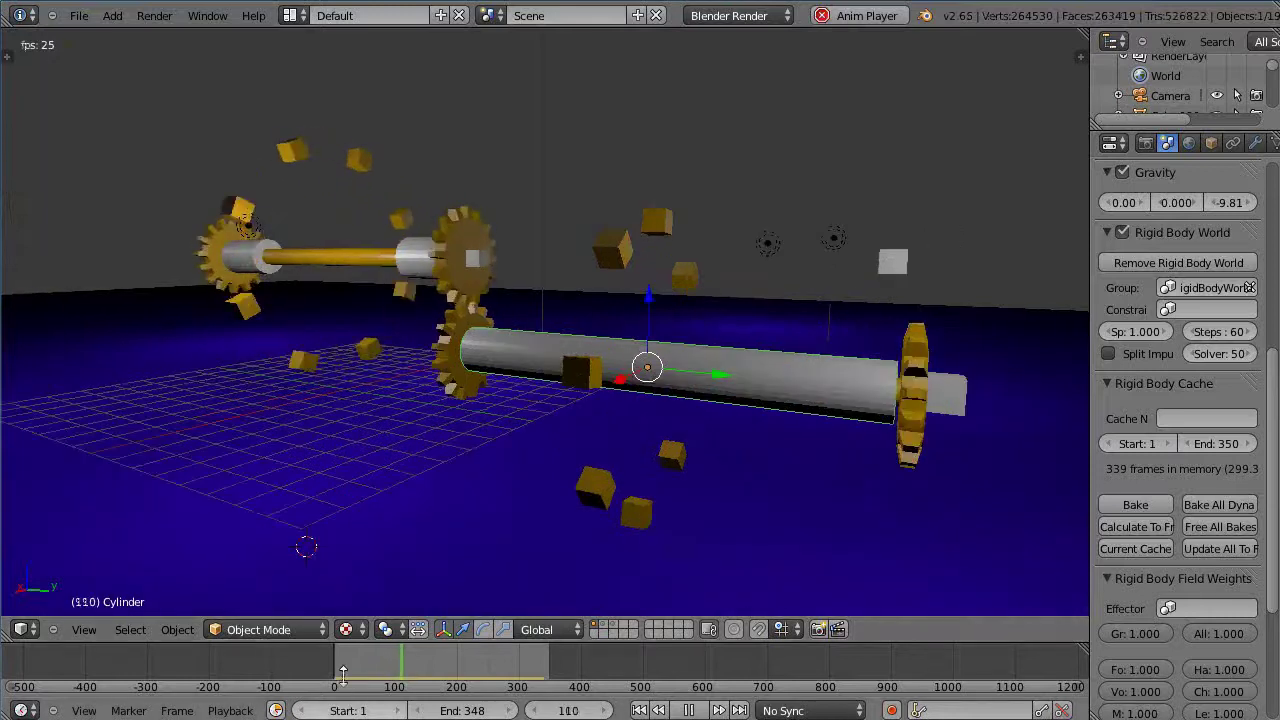
left_click(333, 660)
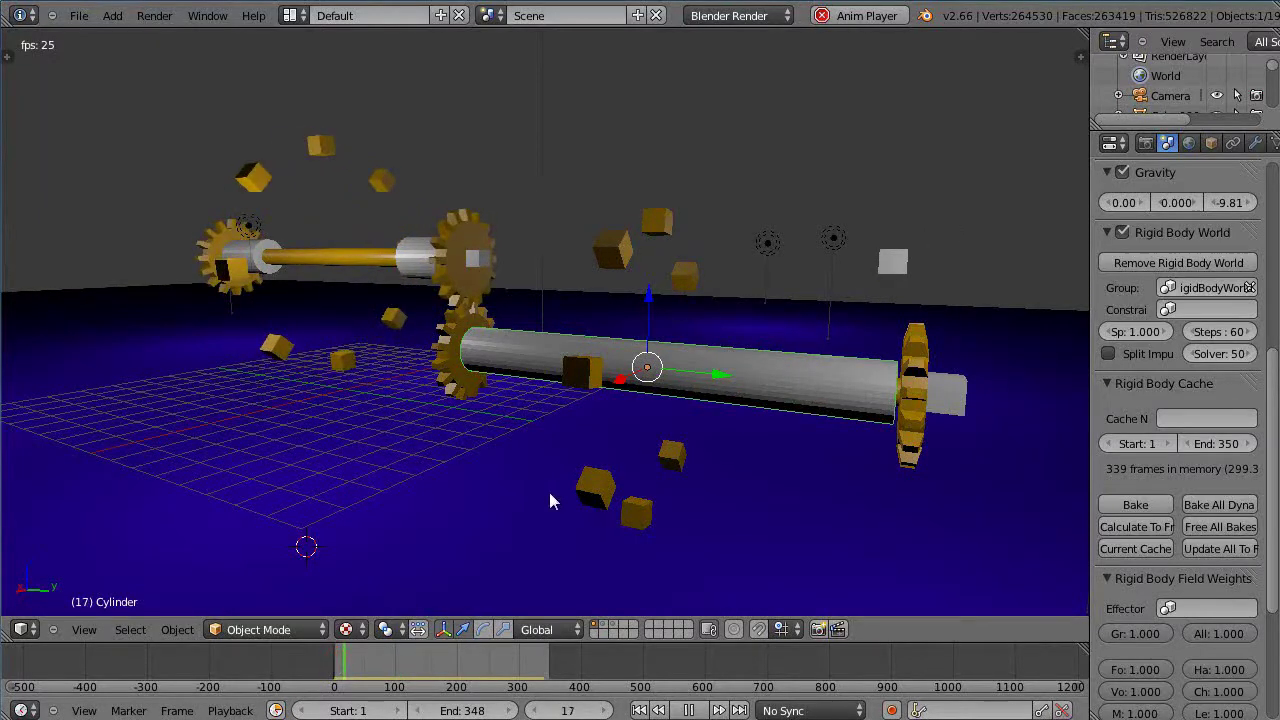
left_click(340, 668)
scroll(338, 662, "up", 1)
scroll(434, 500, "up", 4)
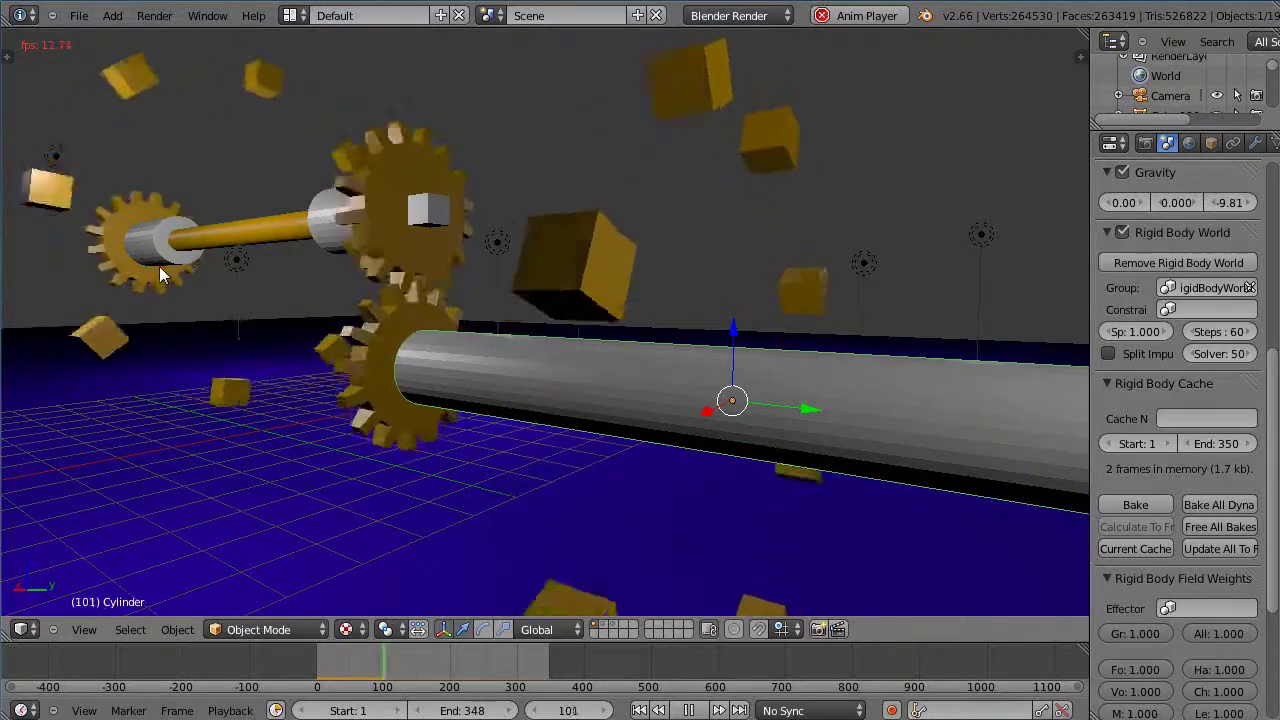
scroll(176, 266, "down", 6)
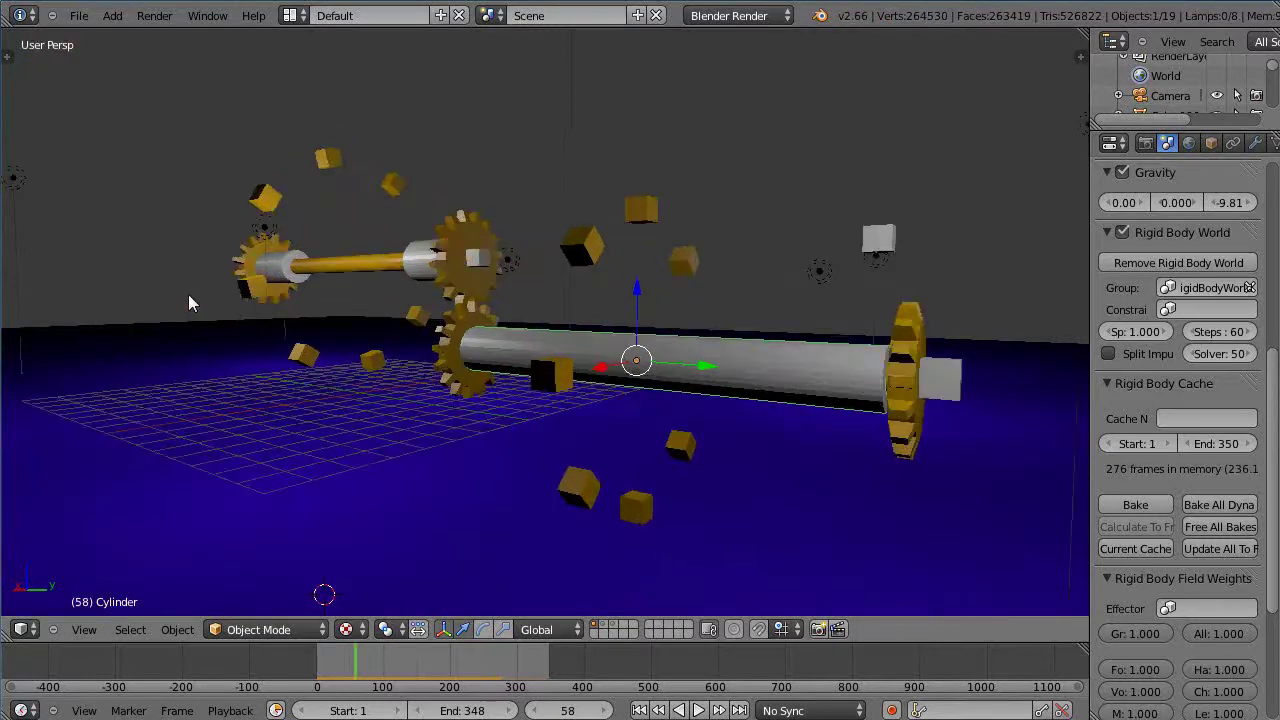
Show the Tool Shelf, select the upper shaft GearSecond.001, and expand the Rigid Body Tools panel.
key("t")
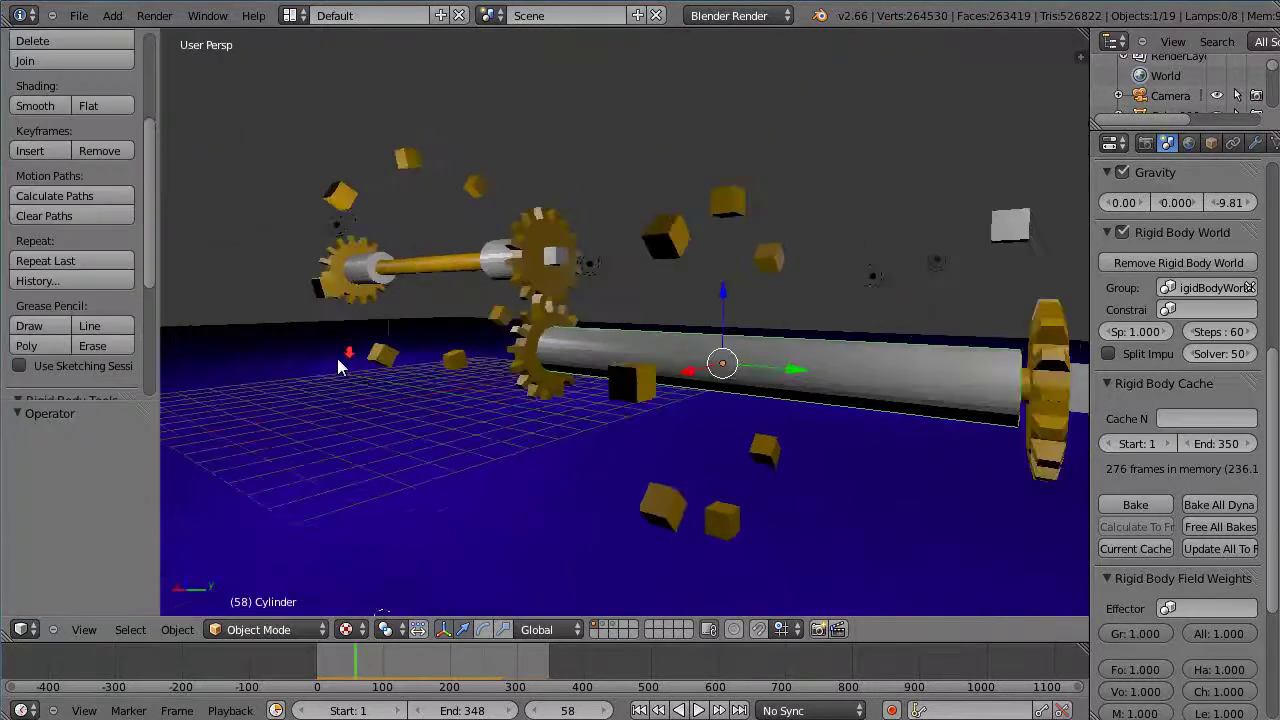
middle_click_drag(343, 372, 364, 413)
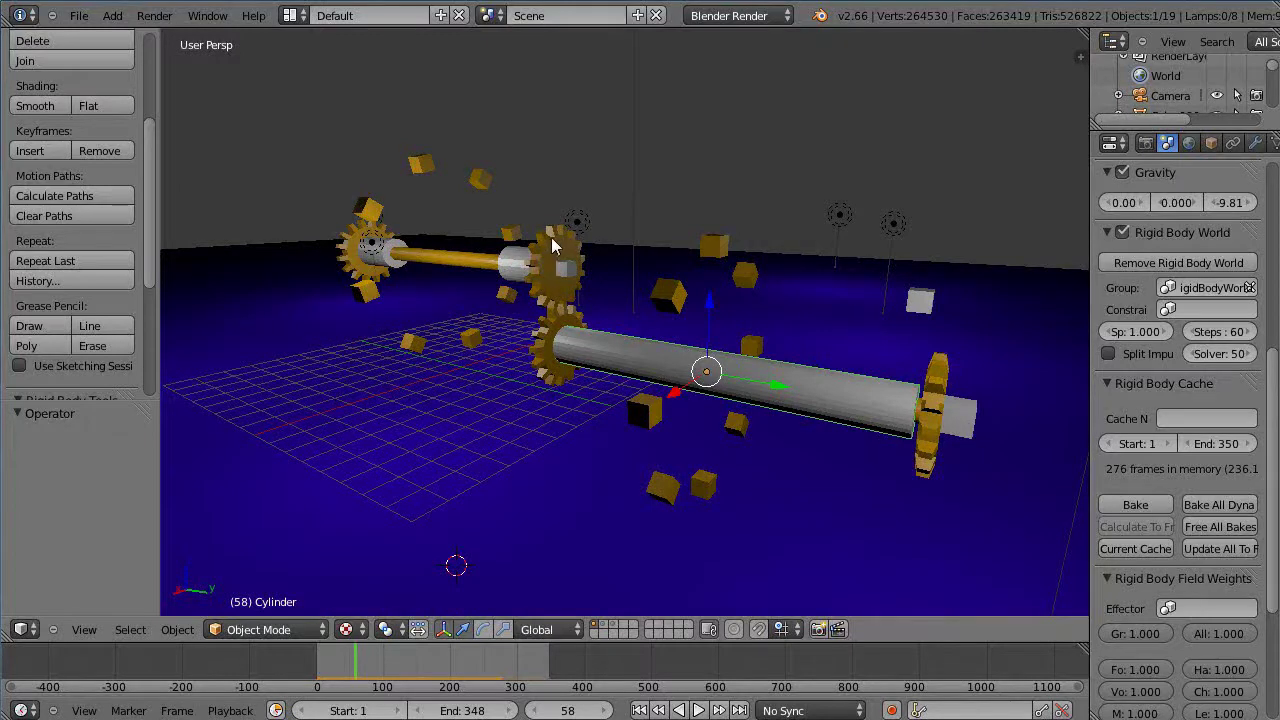
right_click(537, 270)
scroll(537, 270, "up", 3)
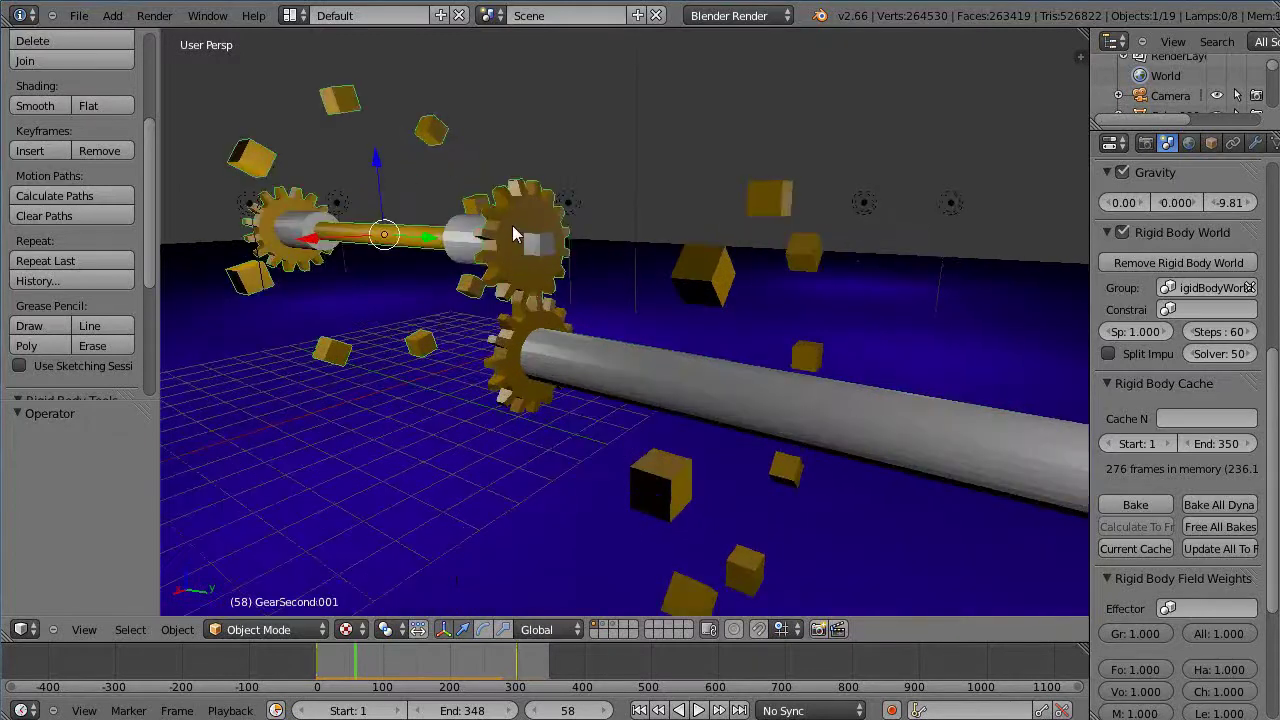
scroll(390, 246, "up", 1)
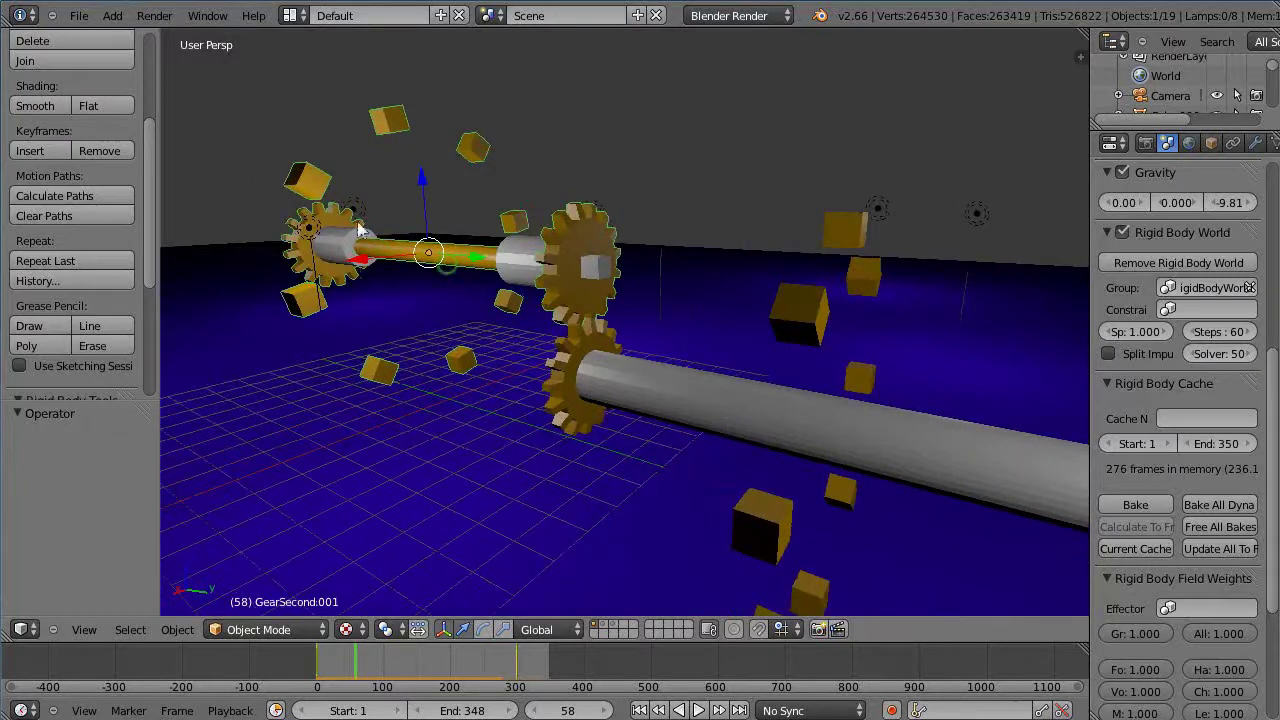
scroll(153, 219, "down", 5)
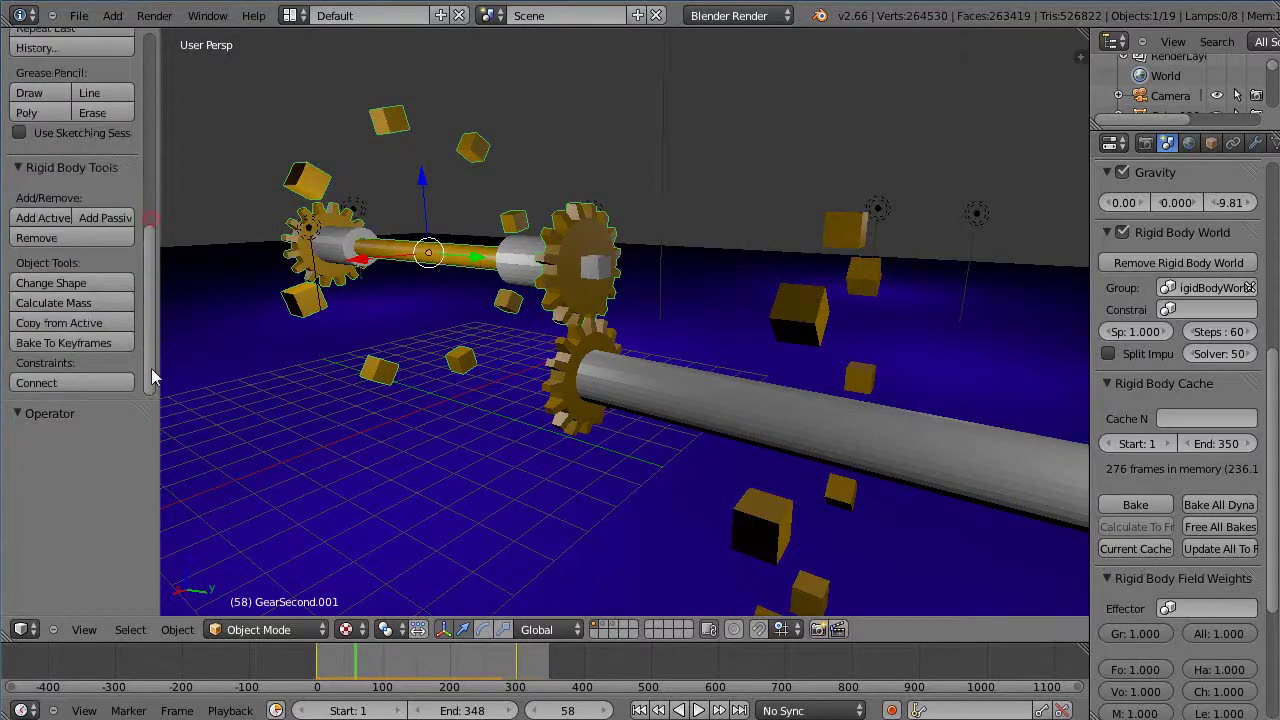
left_click(15, 172)
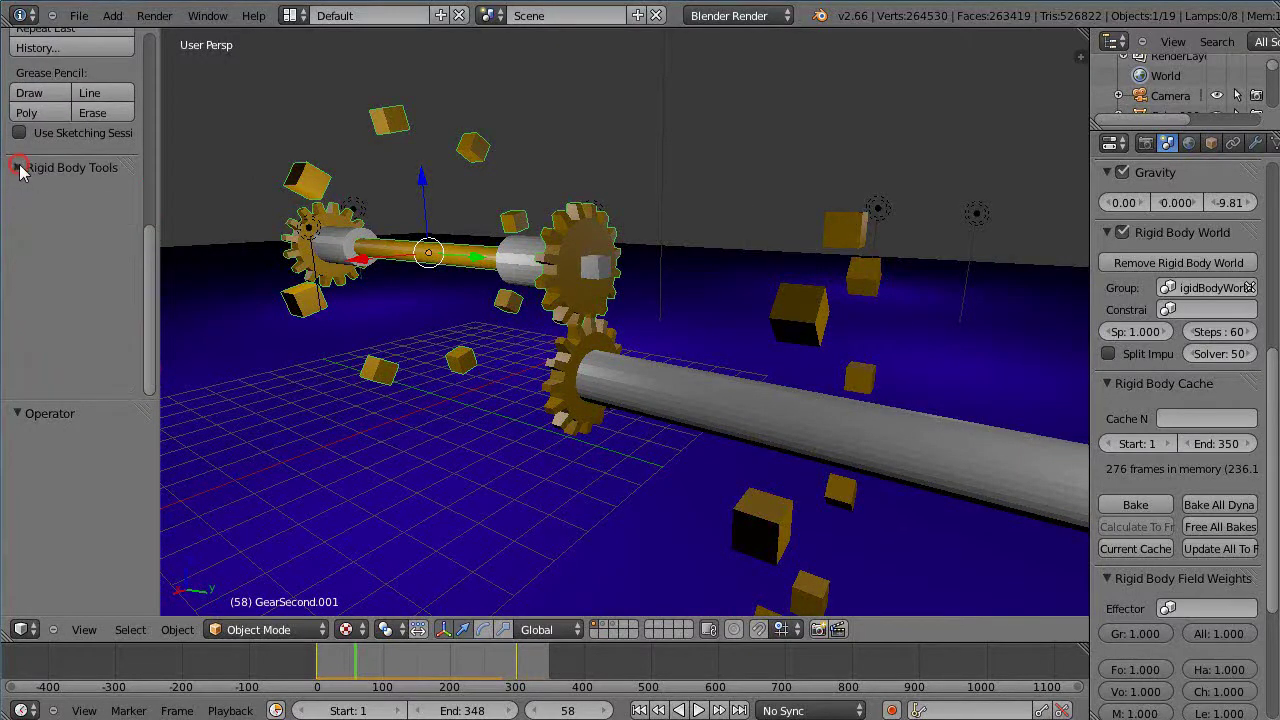
left_click(15, 170)
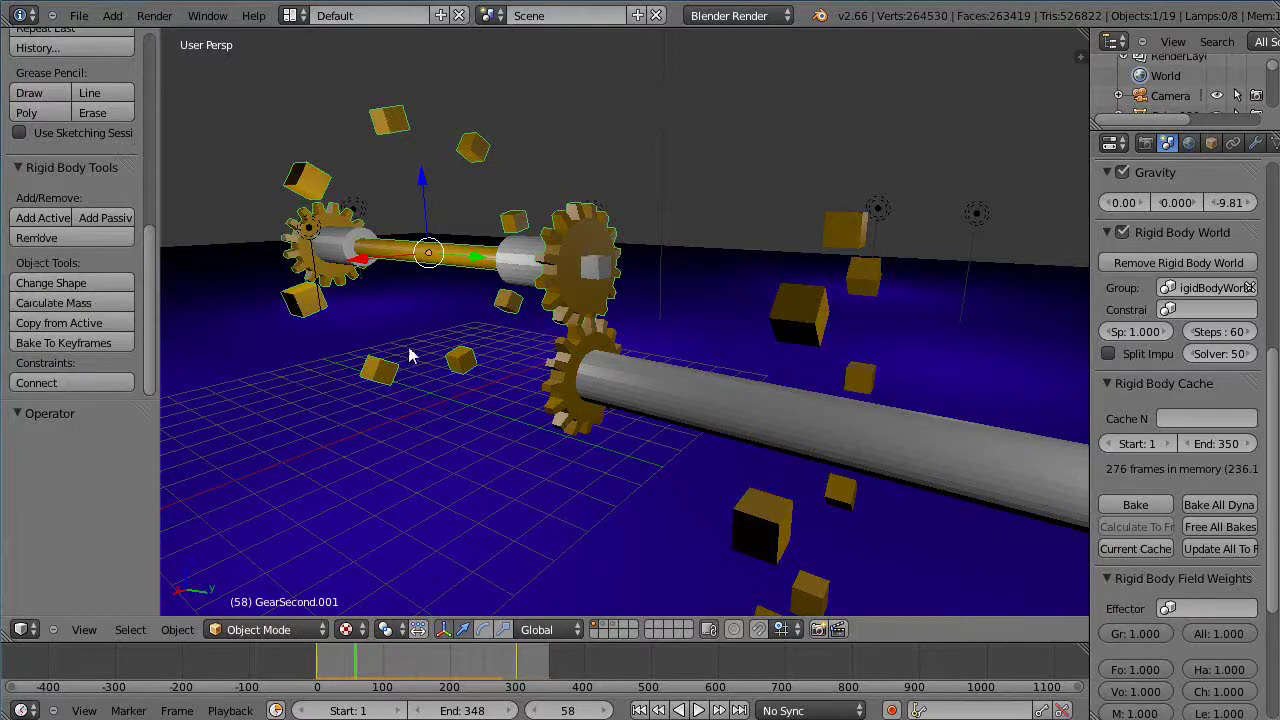
right_click(734, 186)
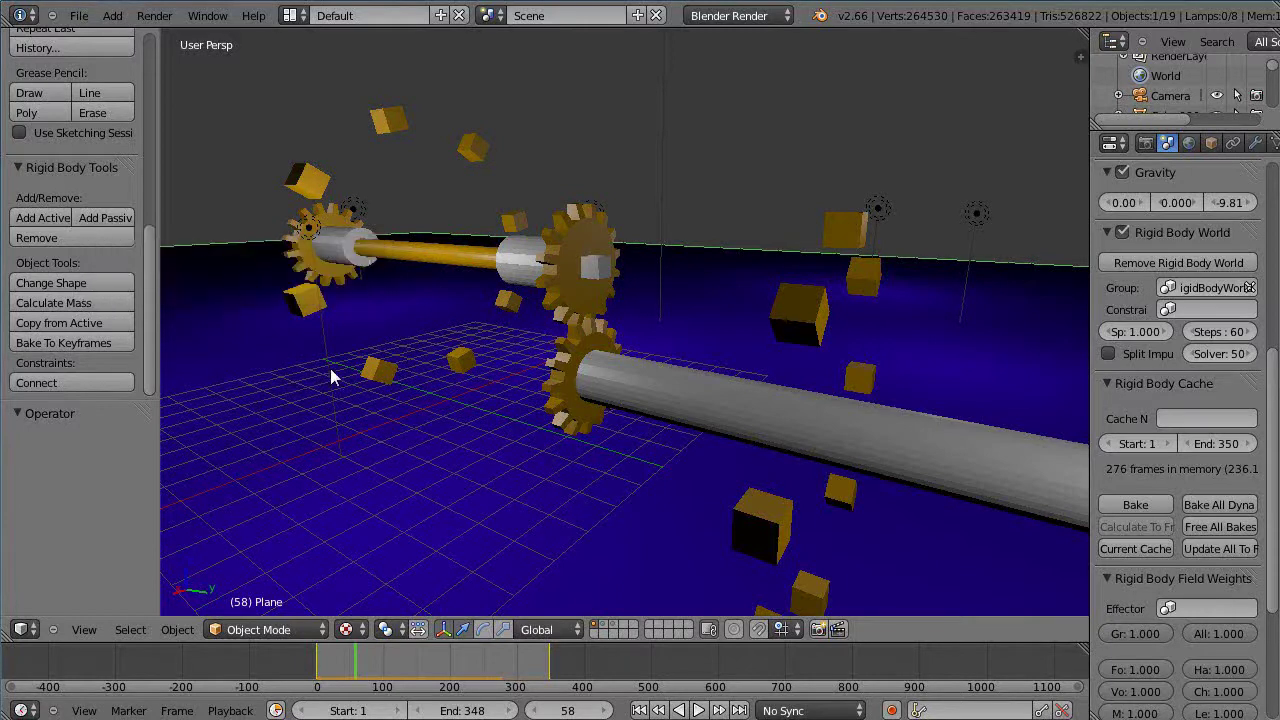
scroll(425, 368, "up", 2)
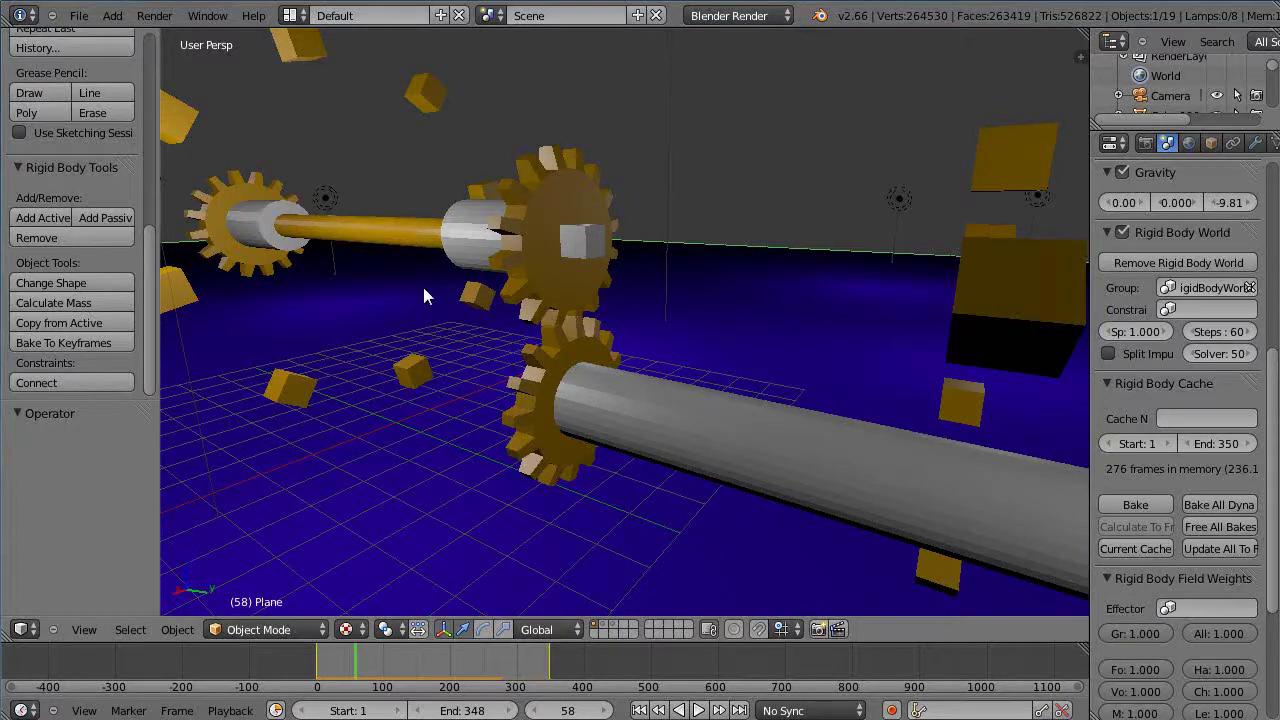
middle_click_drag(425, 289, 583, 245)
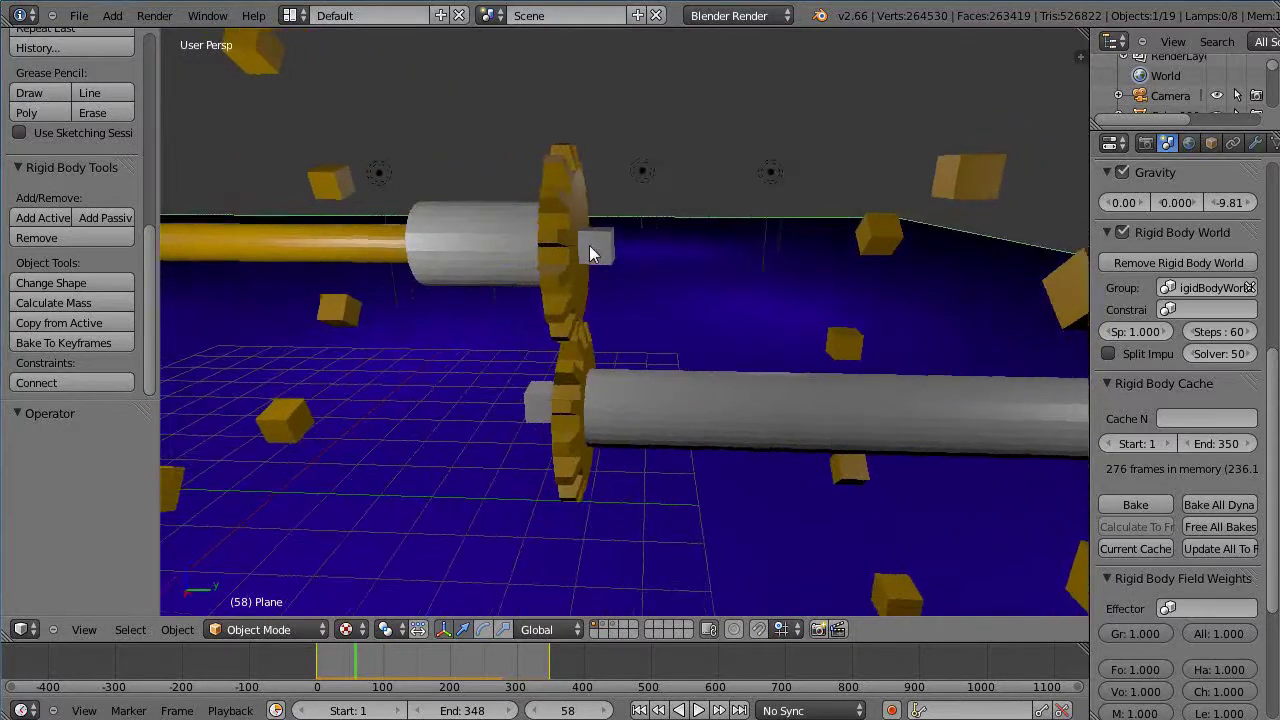
left_click(590, 247)
right_click(593, 252)
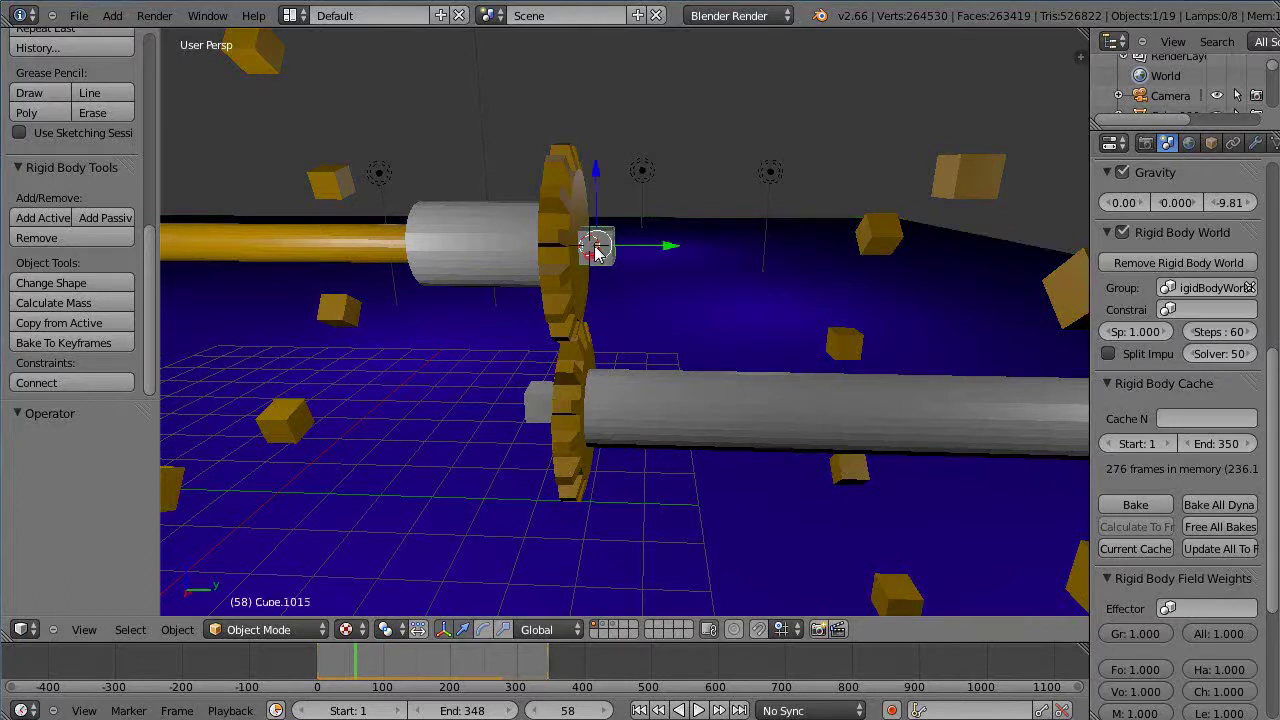
key("g")
key("x")
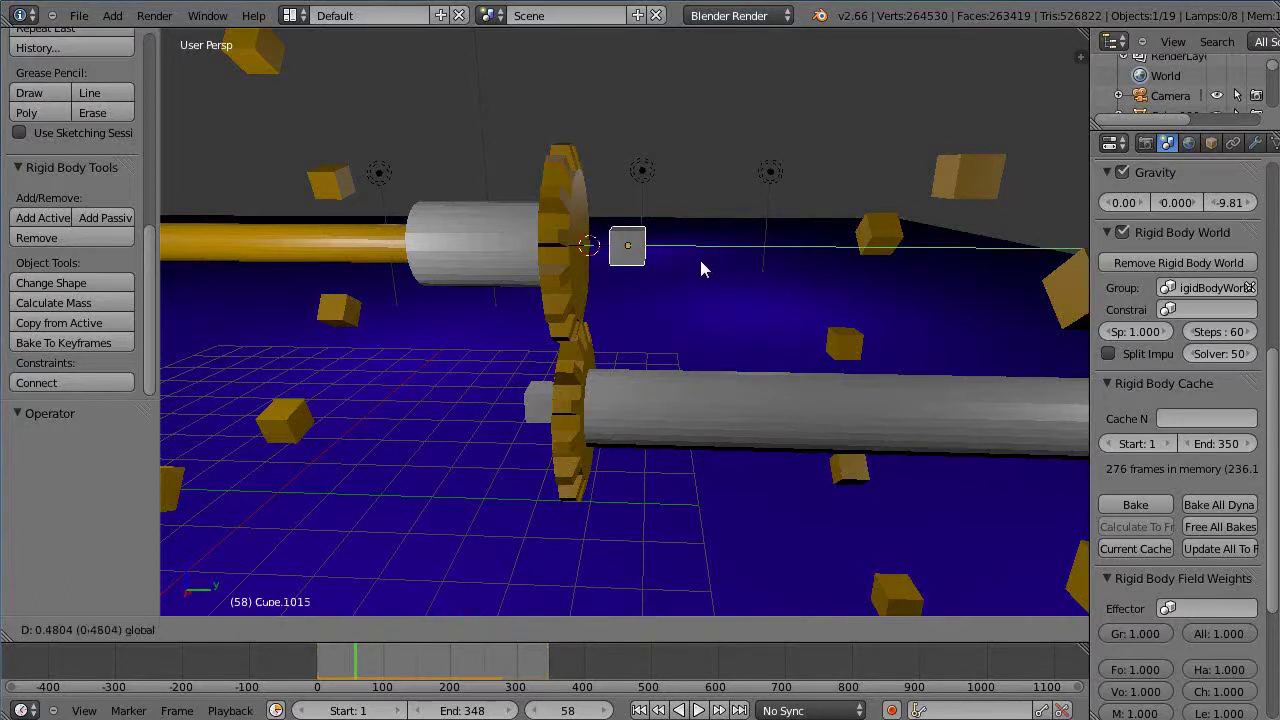
right_click(699, 256)
left_click(600, 180)
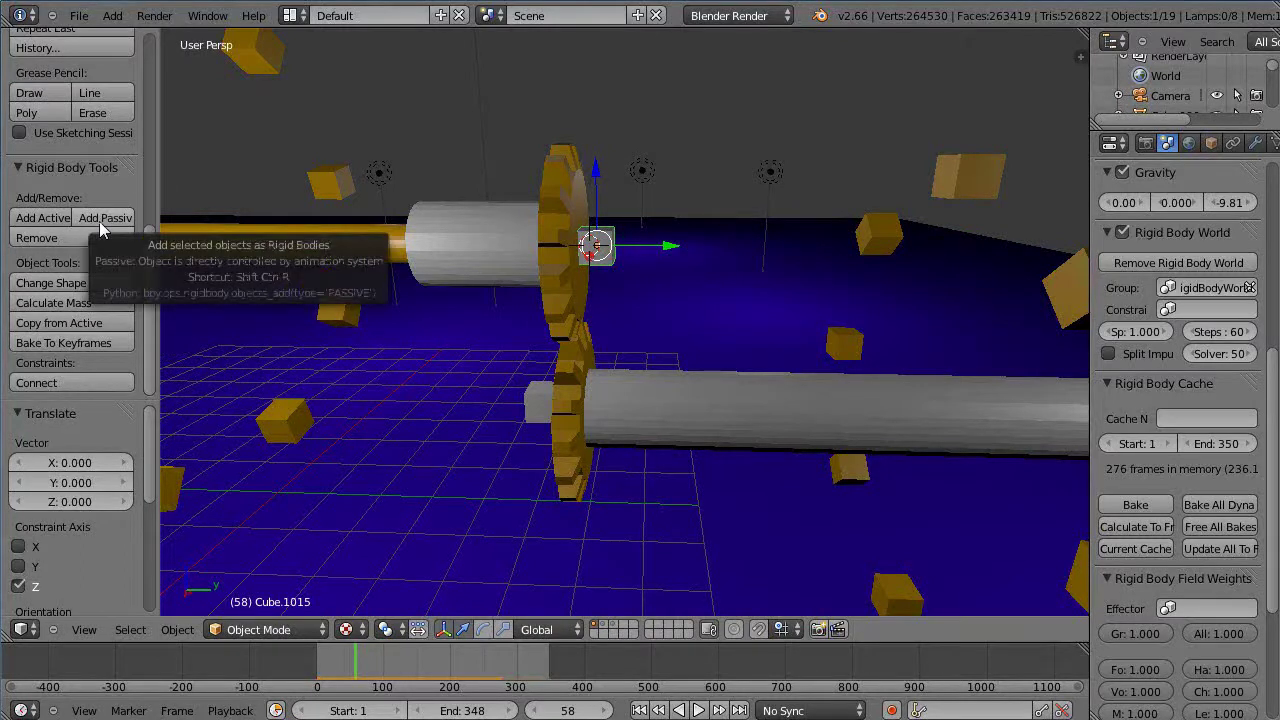
scroll(490, 363, "down", 4)
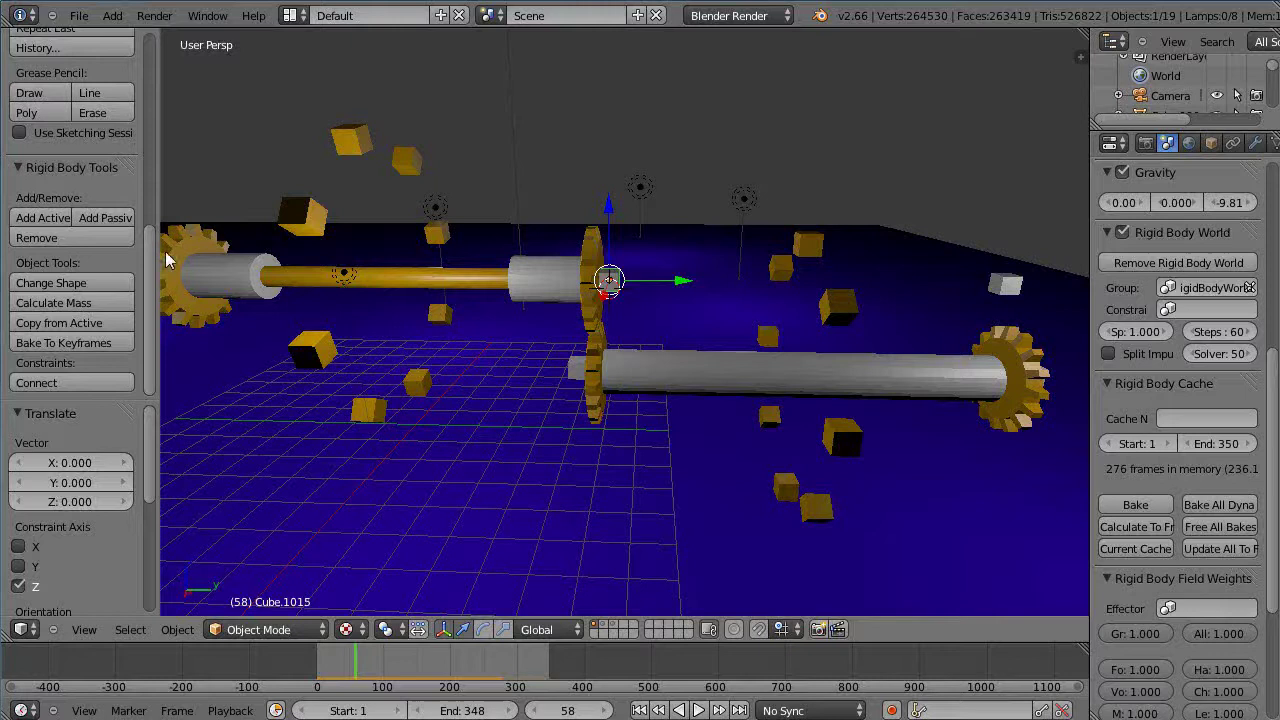
right_click(432, 300)
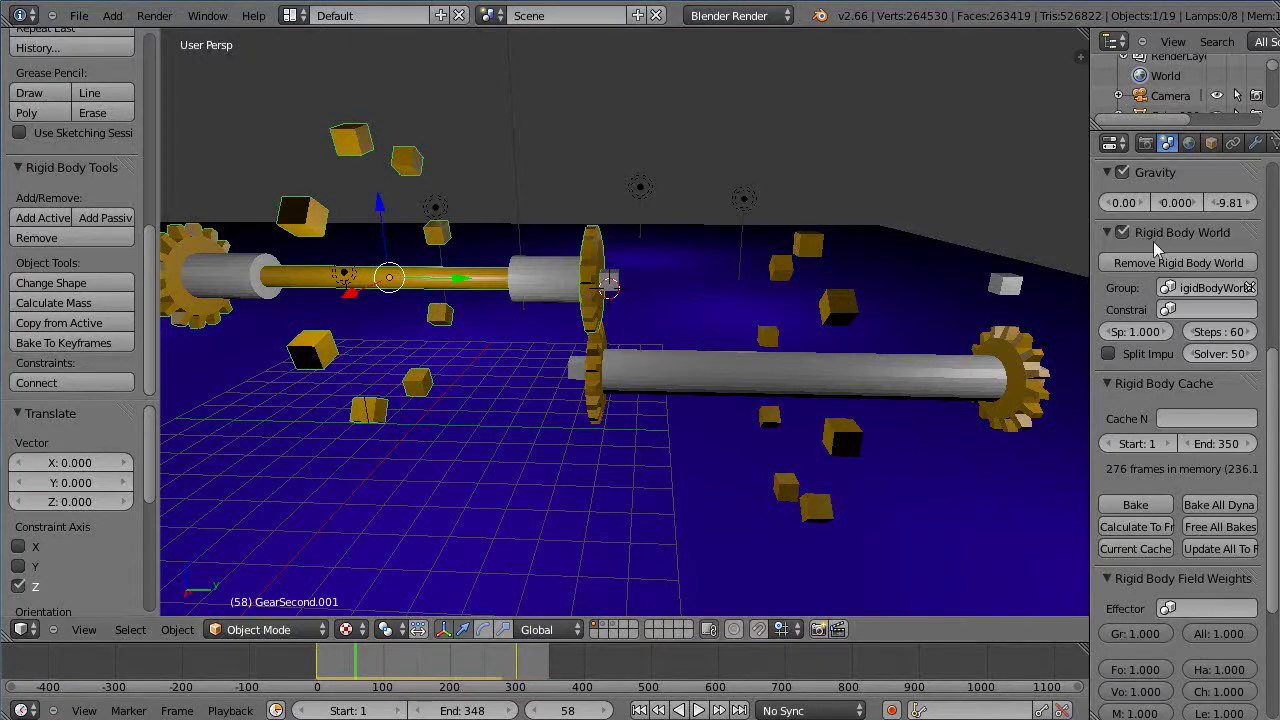
Delete Dynamic Paint from GearSecond.001's Physics tab, leaving its Active, Animated rigid body with Mesh collisions.
left_click_drag(1089, 316, 987, 317)
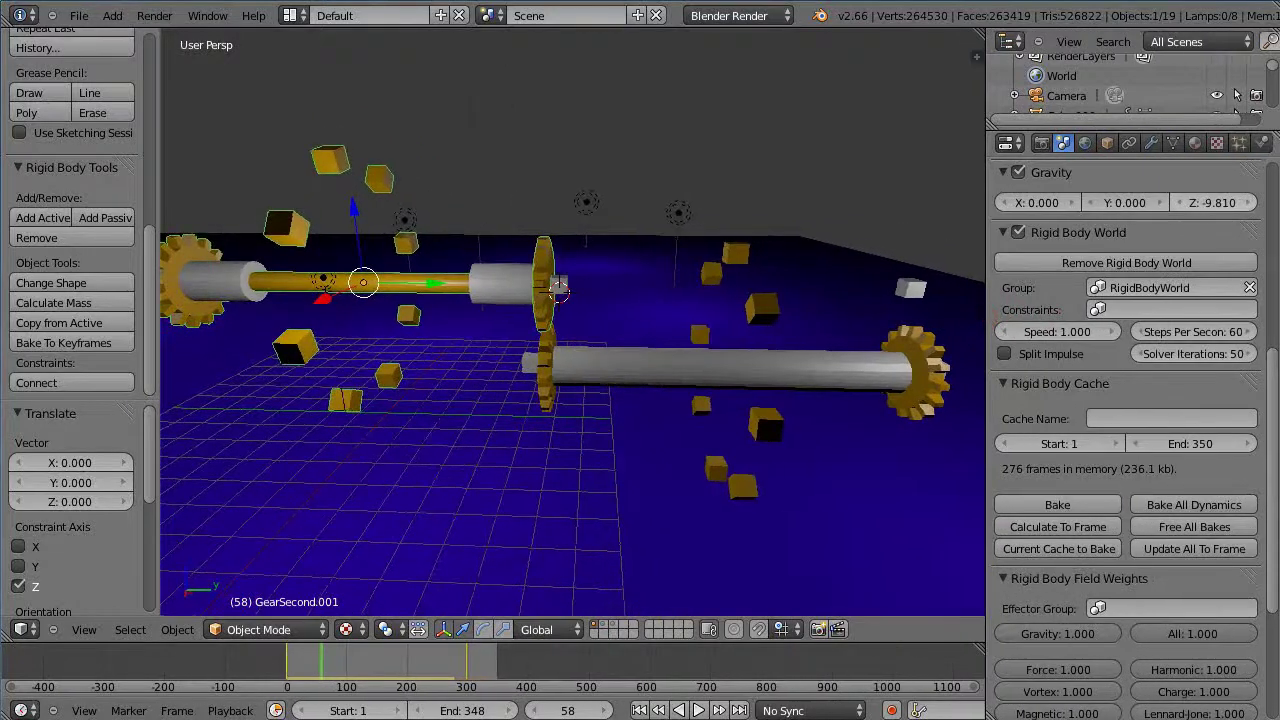
left_click(1262, 143)
scroll(1072, 368, "down", 3)
scroll(1075, 367, "up", 2)
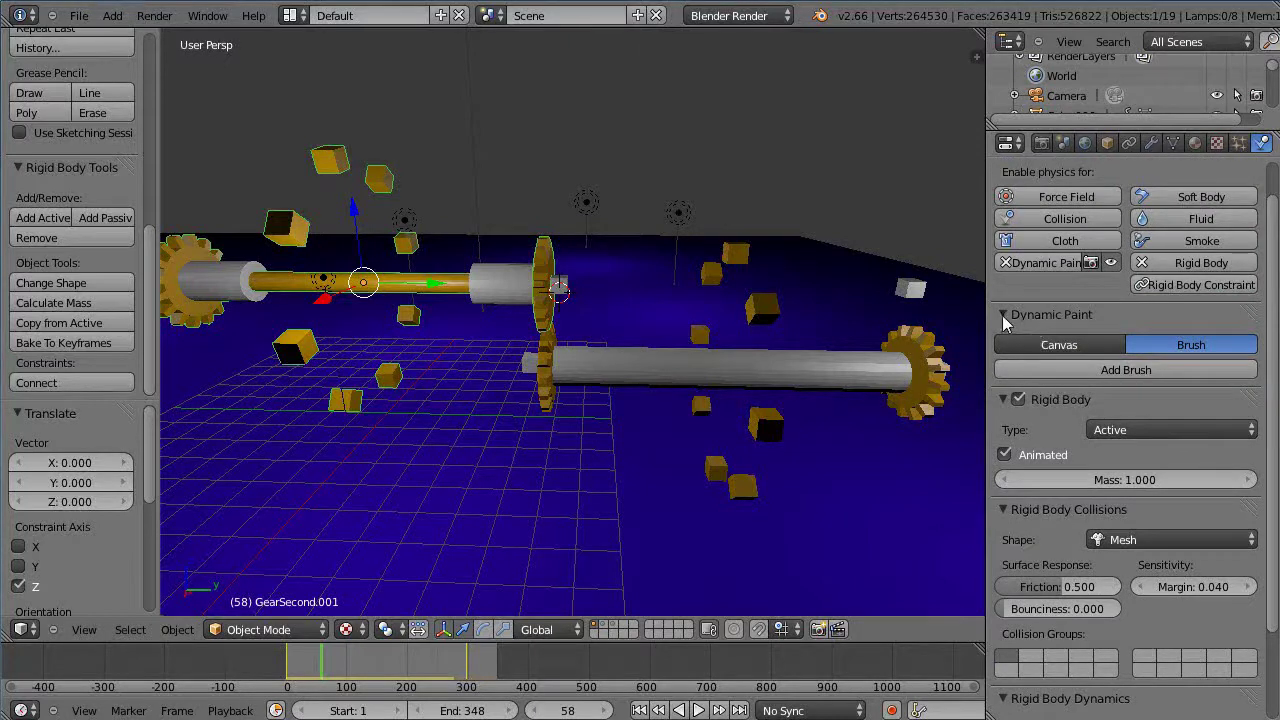
left_click(1058, 264)
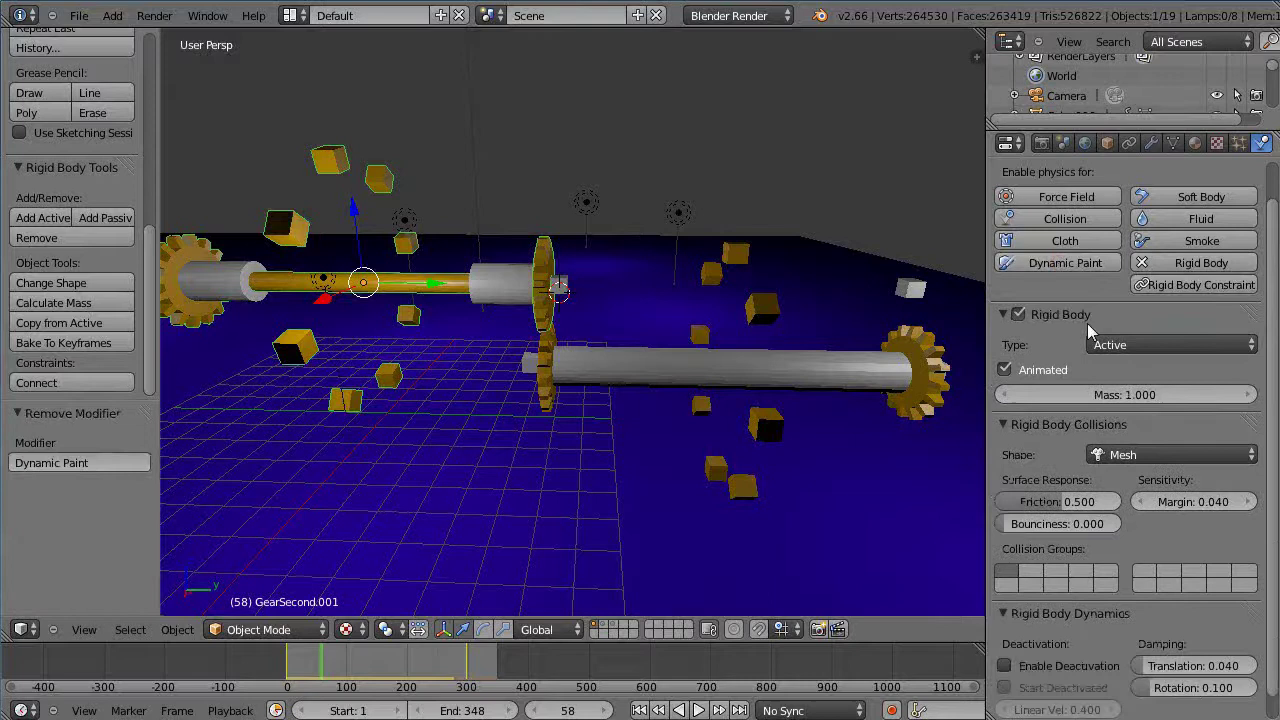
scroll(1200, 420, "down", 1)
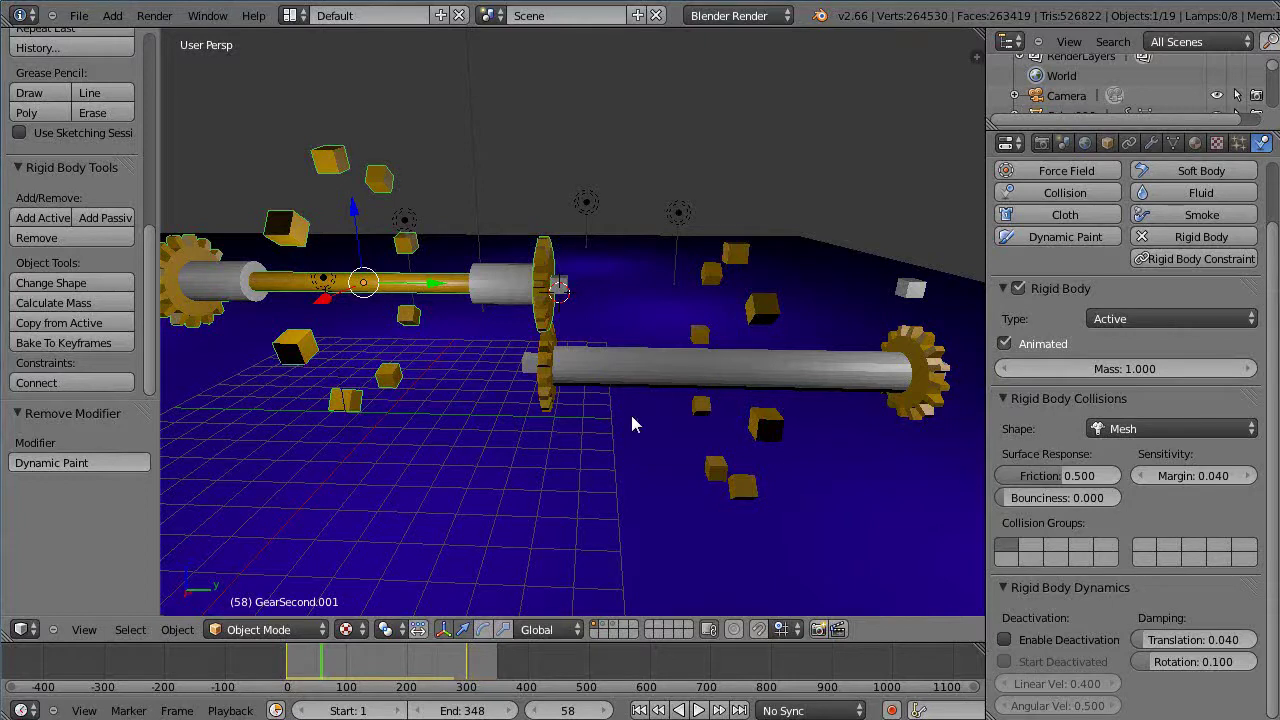
Show the Scene tab's Rigid Body World settings: speed 1.000, 60 steps per second, 50 iterations.
middle_click_drag(611, 430, 533, 403)
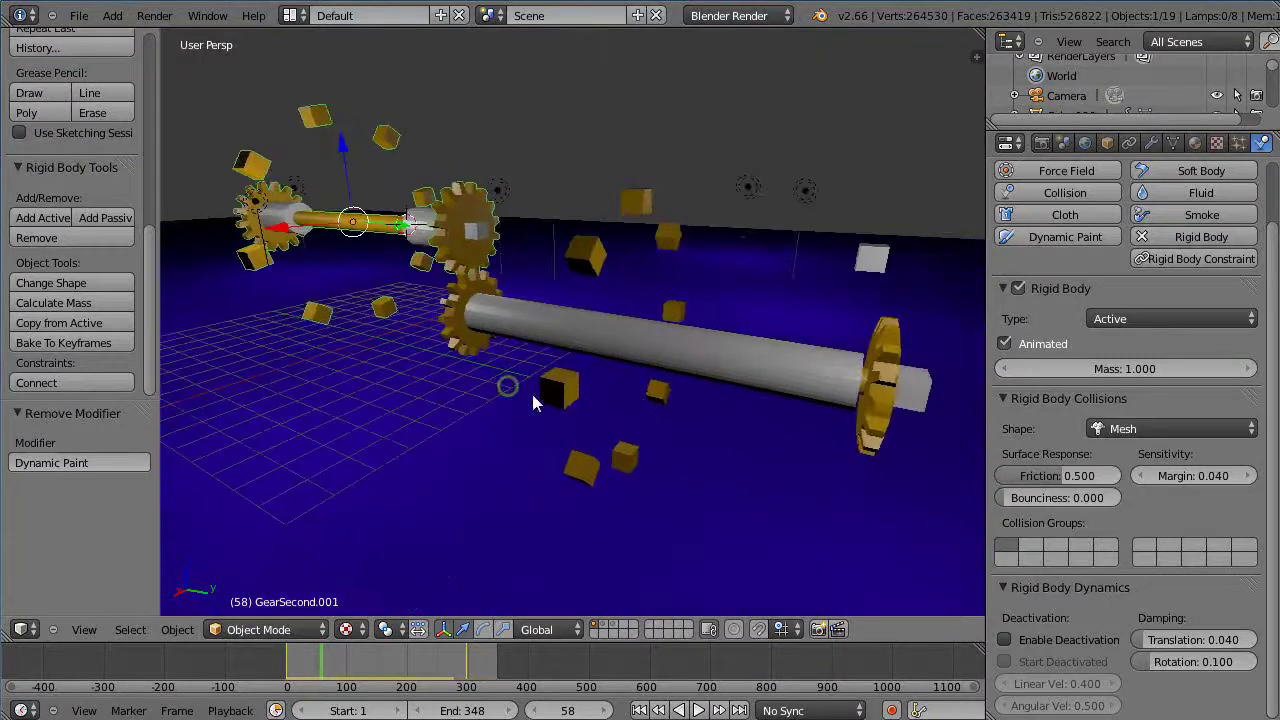
left_click(1062, 146)
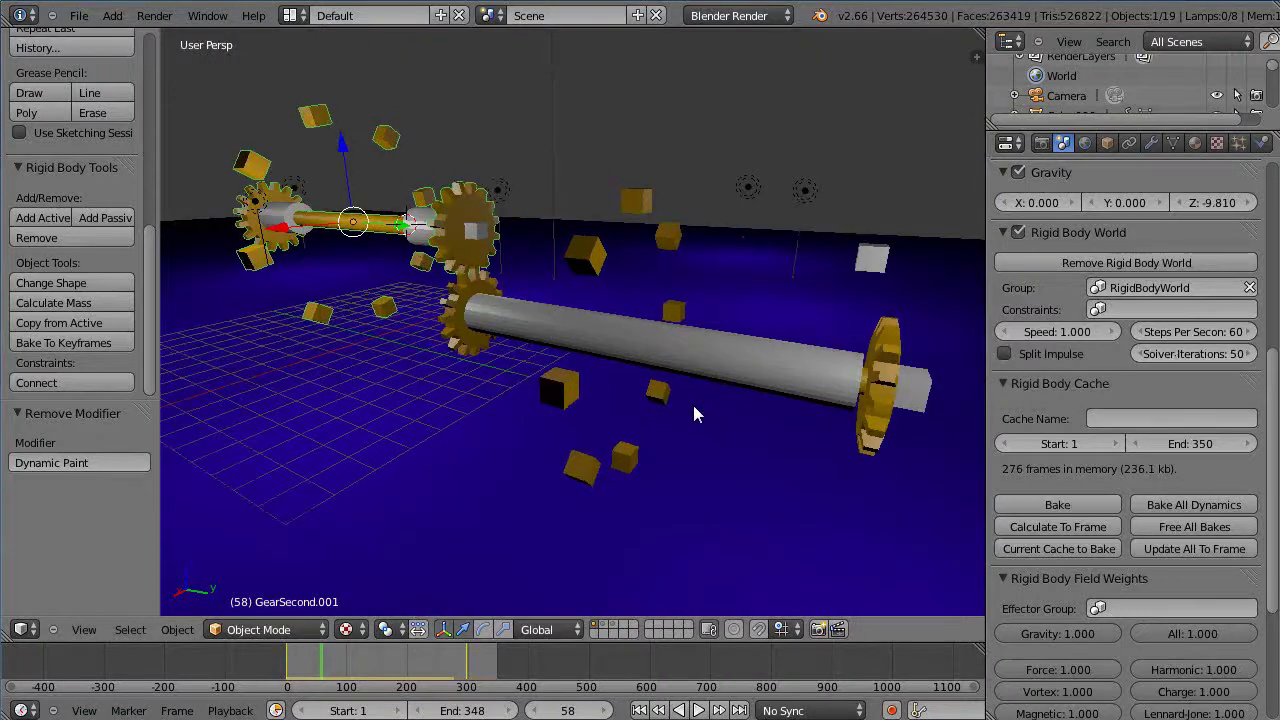
middle_click_drag(694, 409, 512, 368)
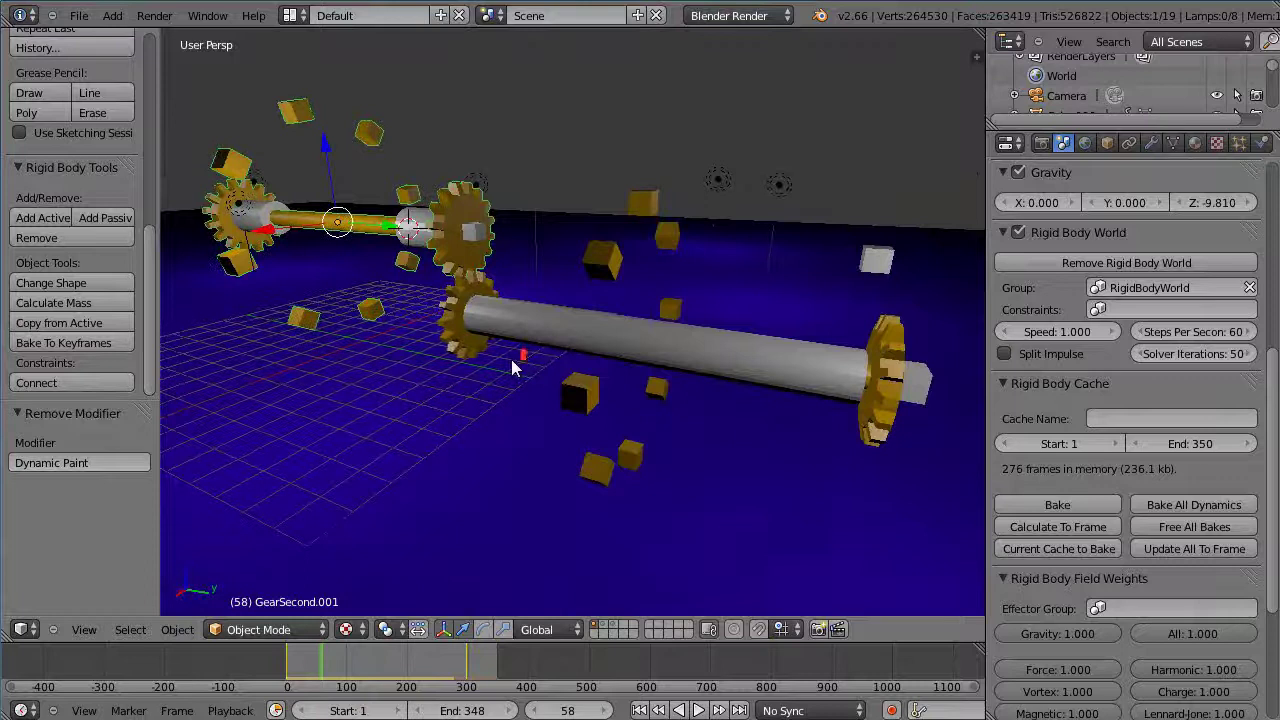
scroll(521, 346, "down", 2)
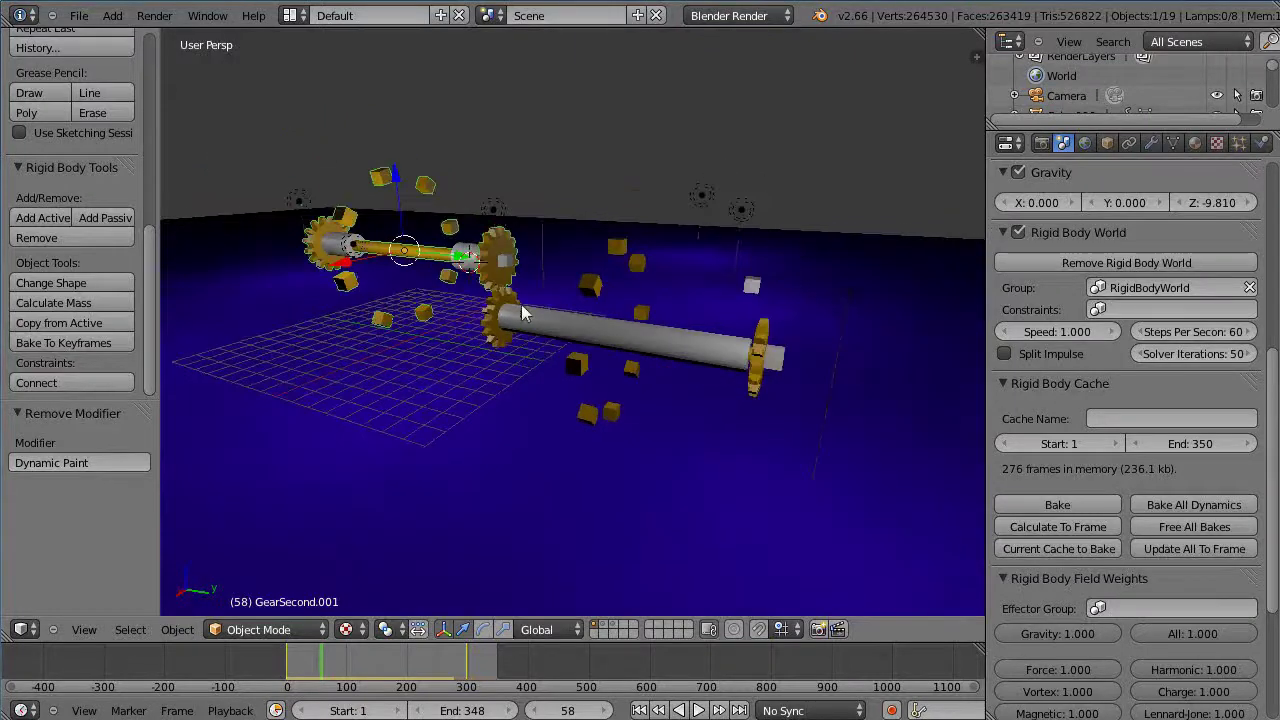
scroll(515, 345, "down", 2)
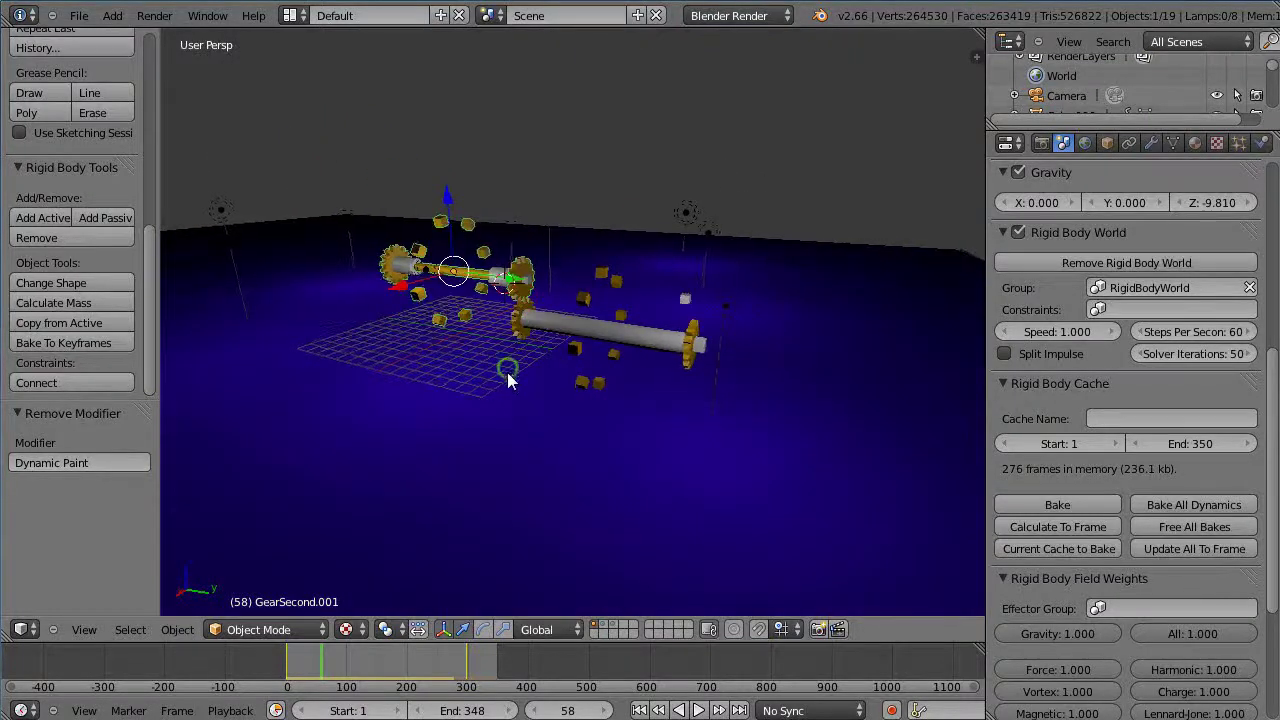
mouse_move(508, 368)
middle_mouse_down()
mouse_move(523, 417)
mouse_move(508, 378)
middle_mouse_up()
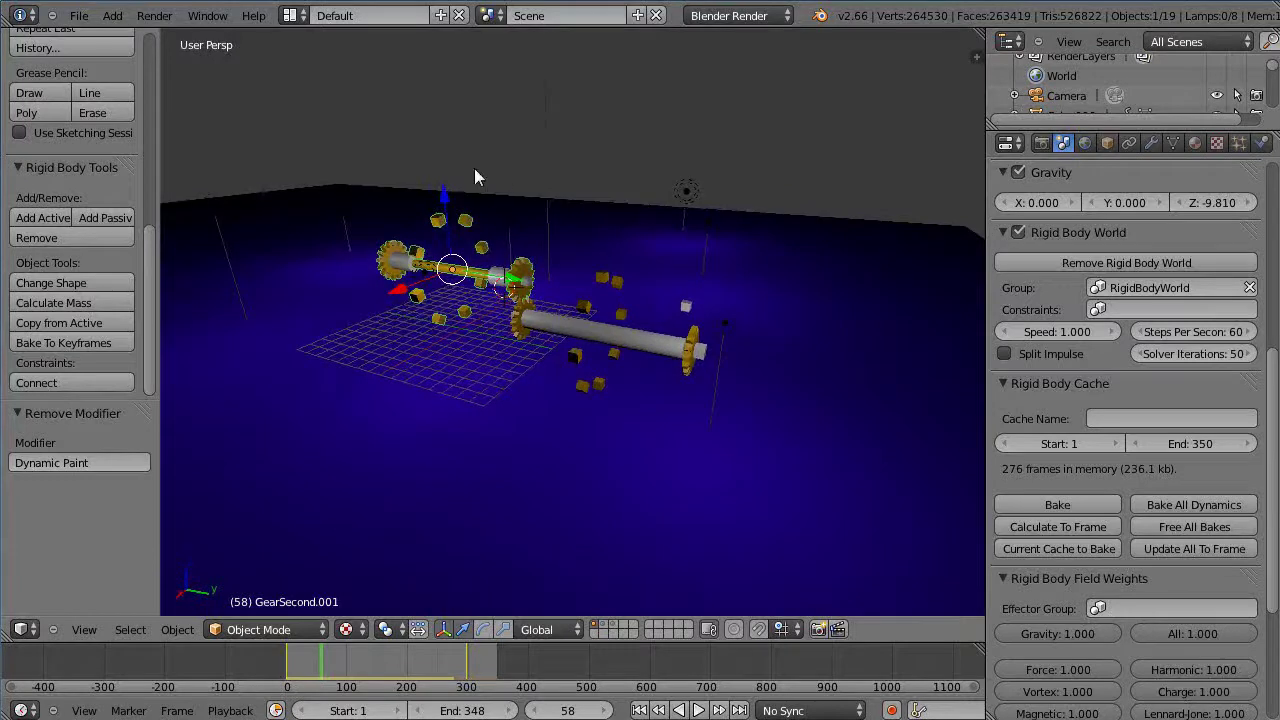
Add a cube at the 3D cursor high above the gears and scale it to 0.490 in Edit Mode.
left_click(454, 72)
key("shift+a")
mouse_move(454, 72)
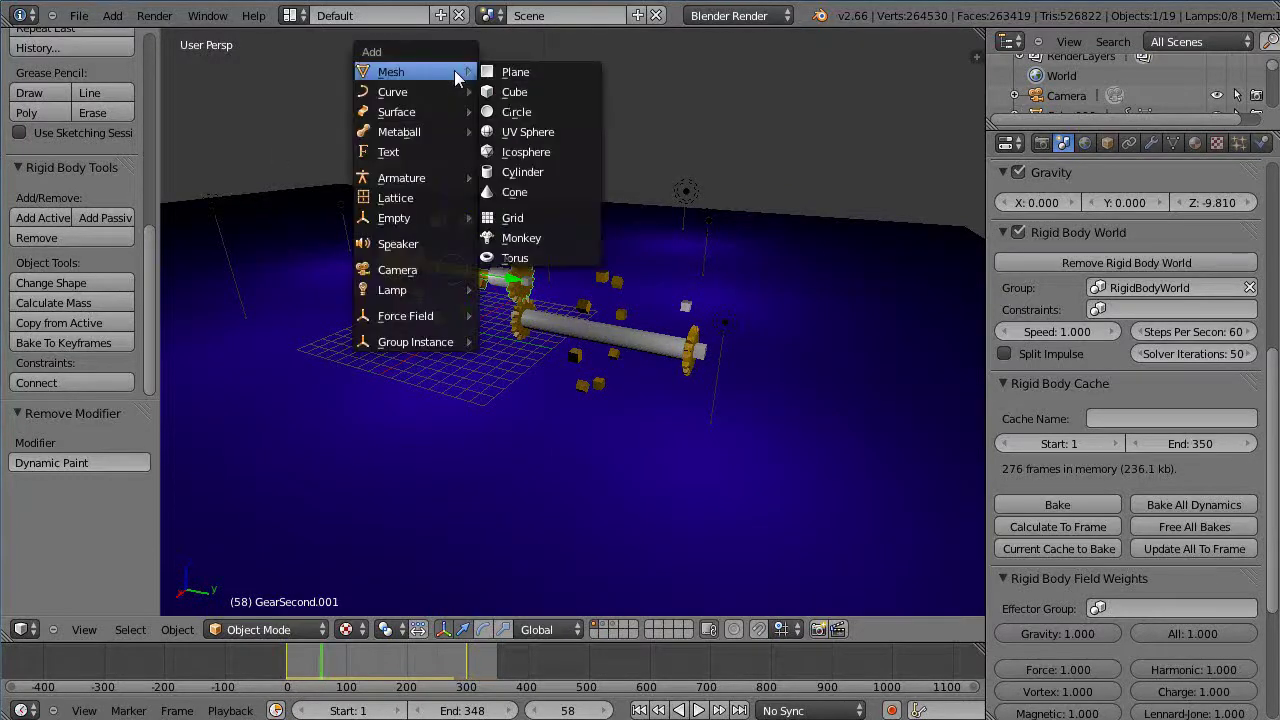
left_click(527, 93)
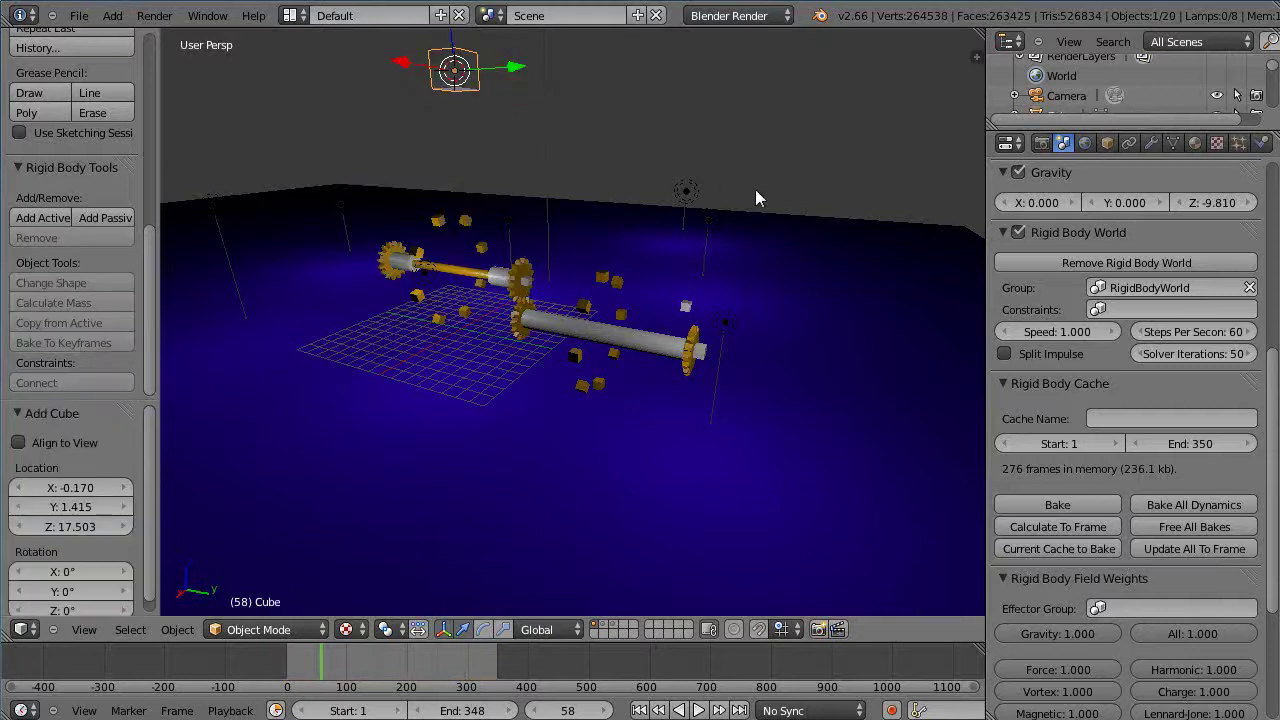
key("Tab")
key("s")
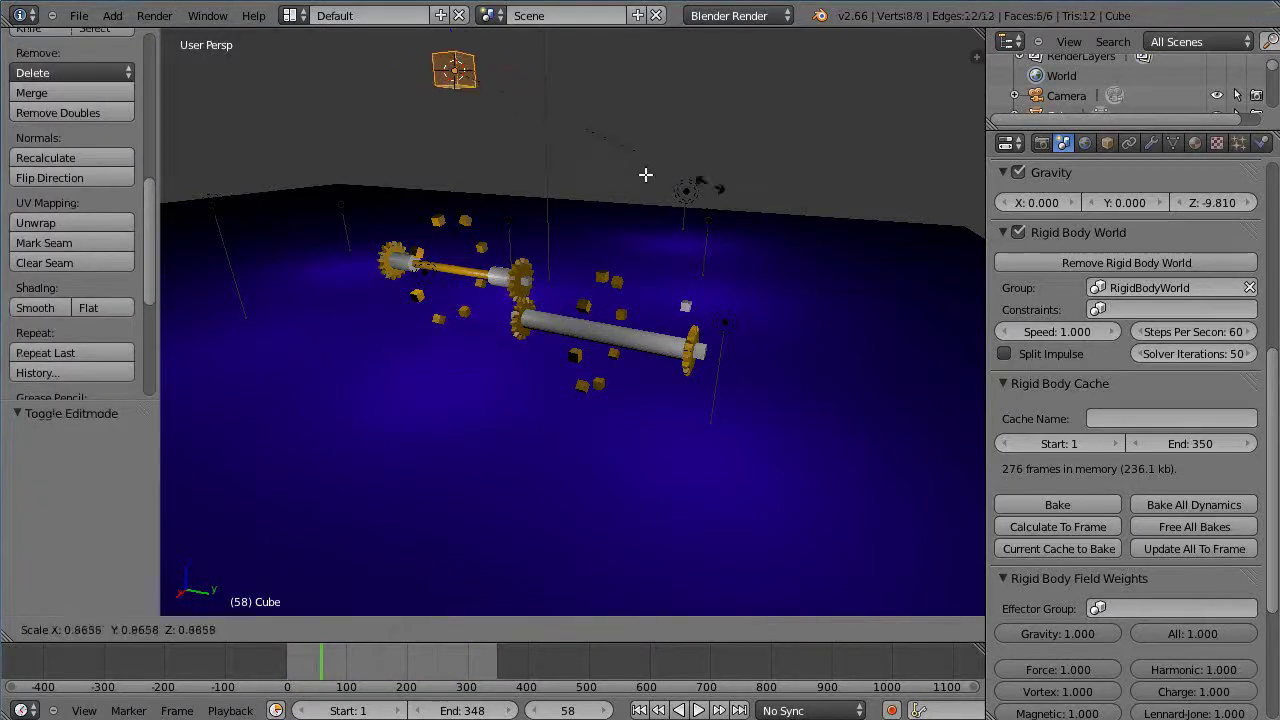
left_click(586, 161)
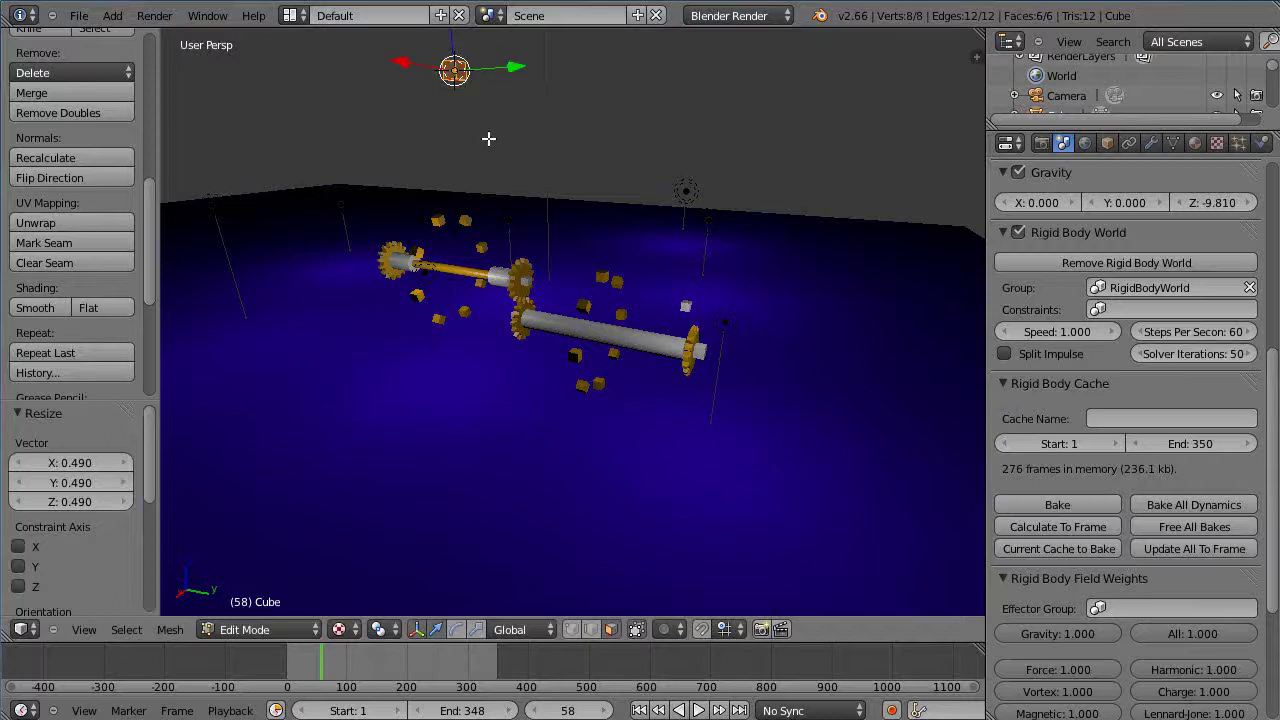
key("Tab")
middle_click_drag(488, 133, 528, 240)
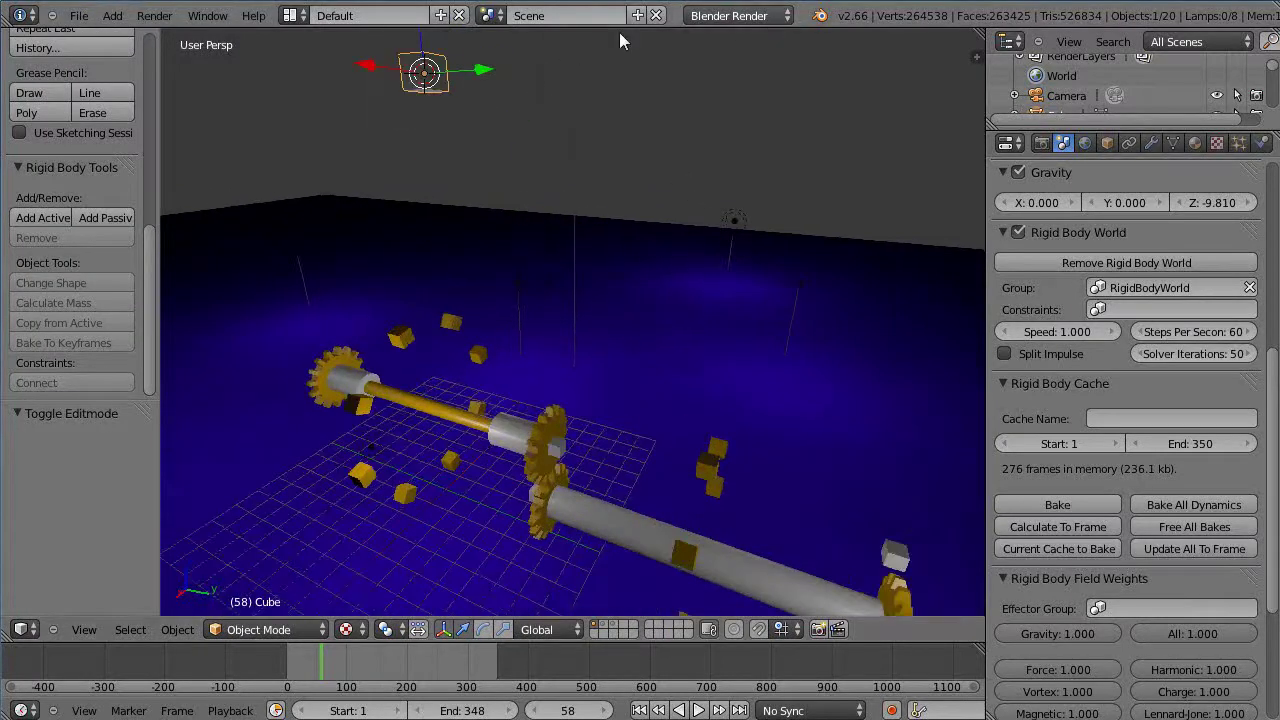
Orbit and zoom so the lamps show above and the gears and shafts face the viewer.
scroll(438, 120, "down", 2)
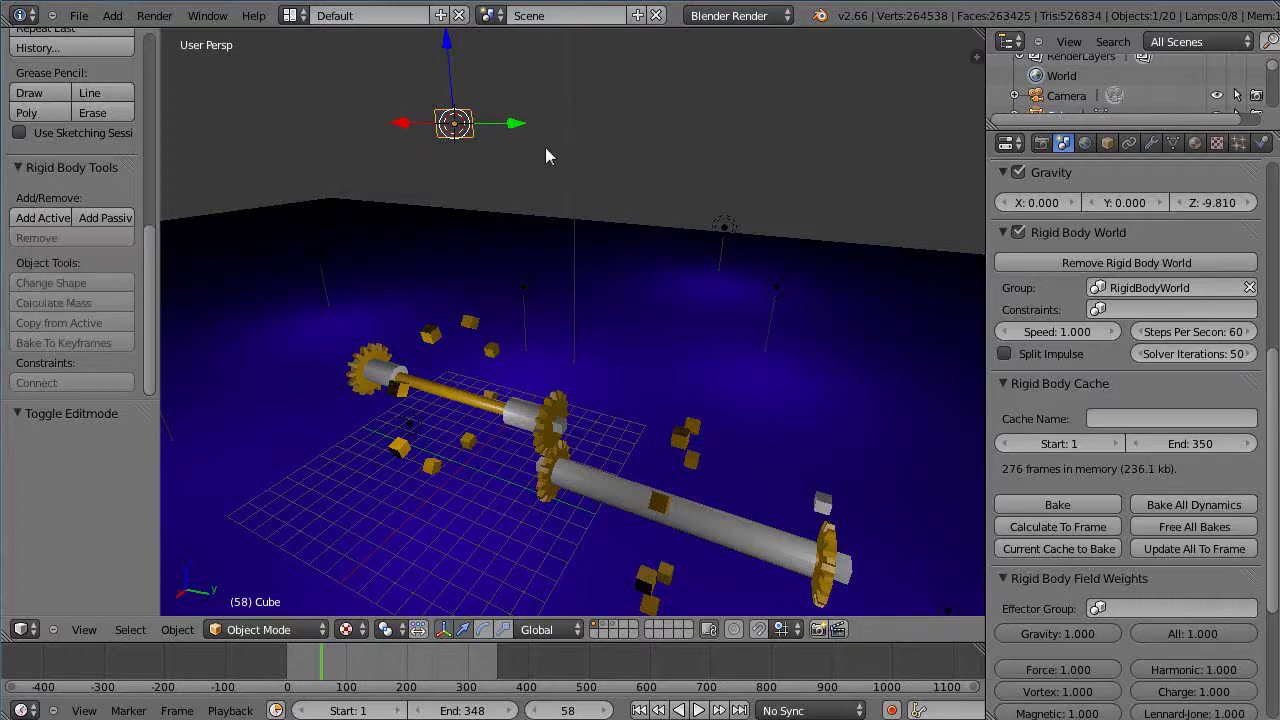
scroll(573, 265, "down", 2)
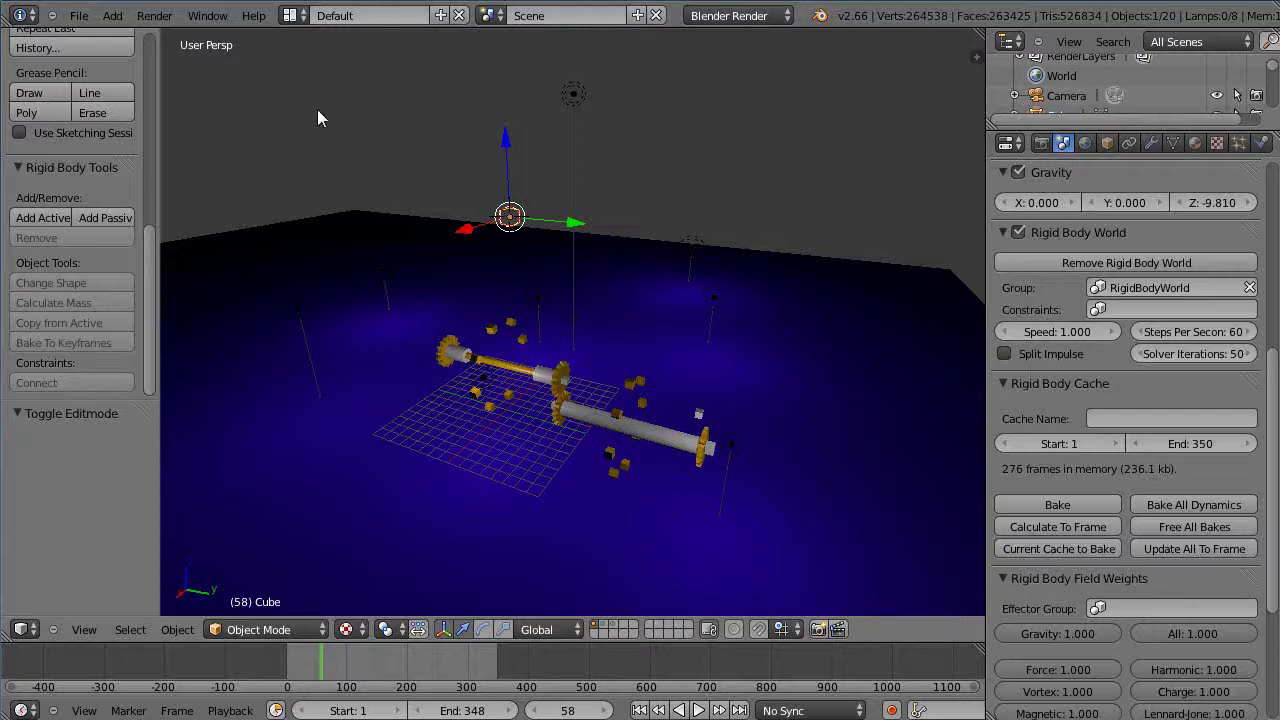
scroll(600, 345, "up", 4)
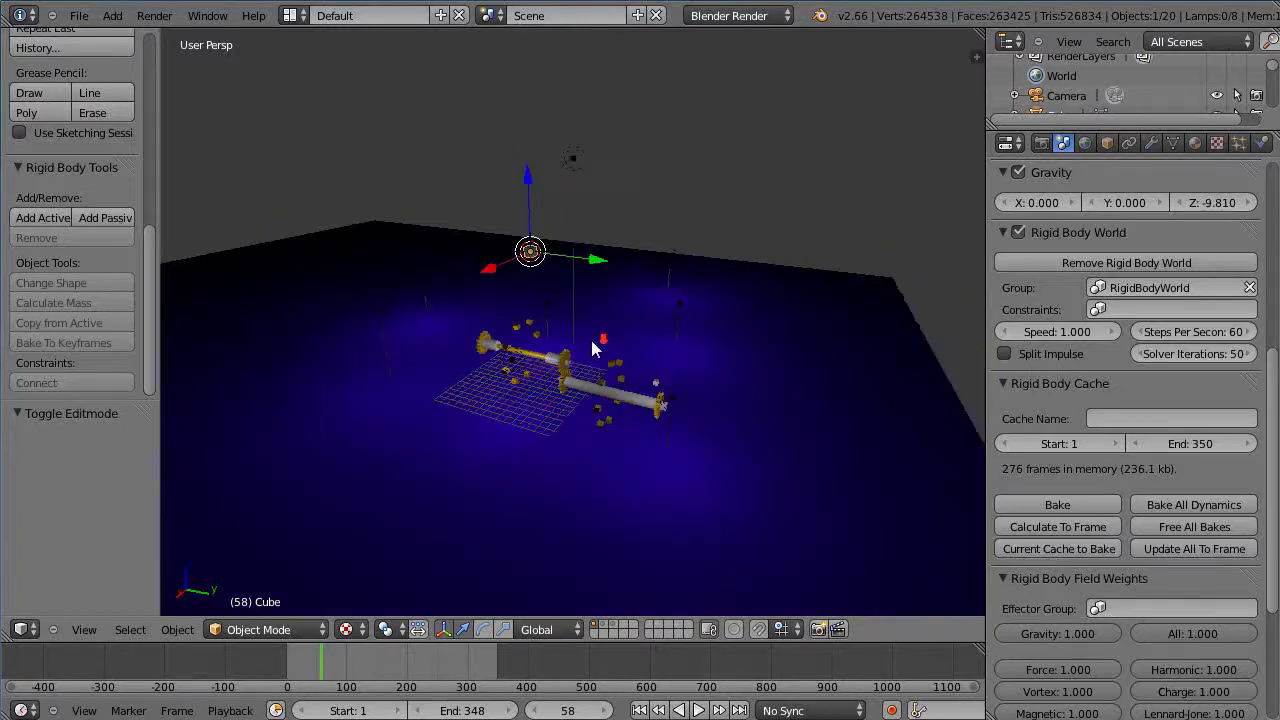
scroll(557, 410, "up", 6)
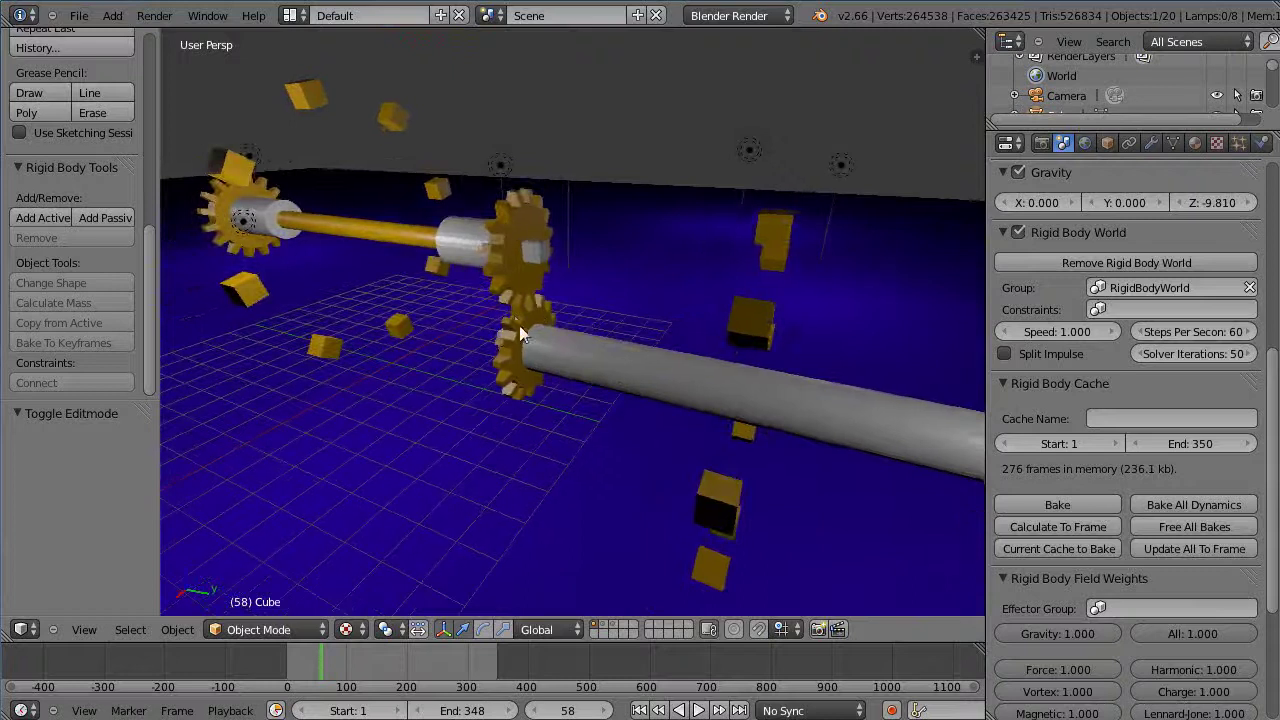
scroll(551, 365, "down", 5)
middle_click_drag(583, 383, 563, 371)
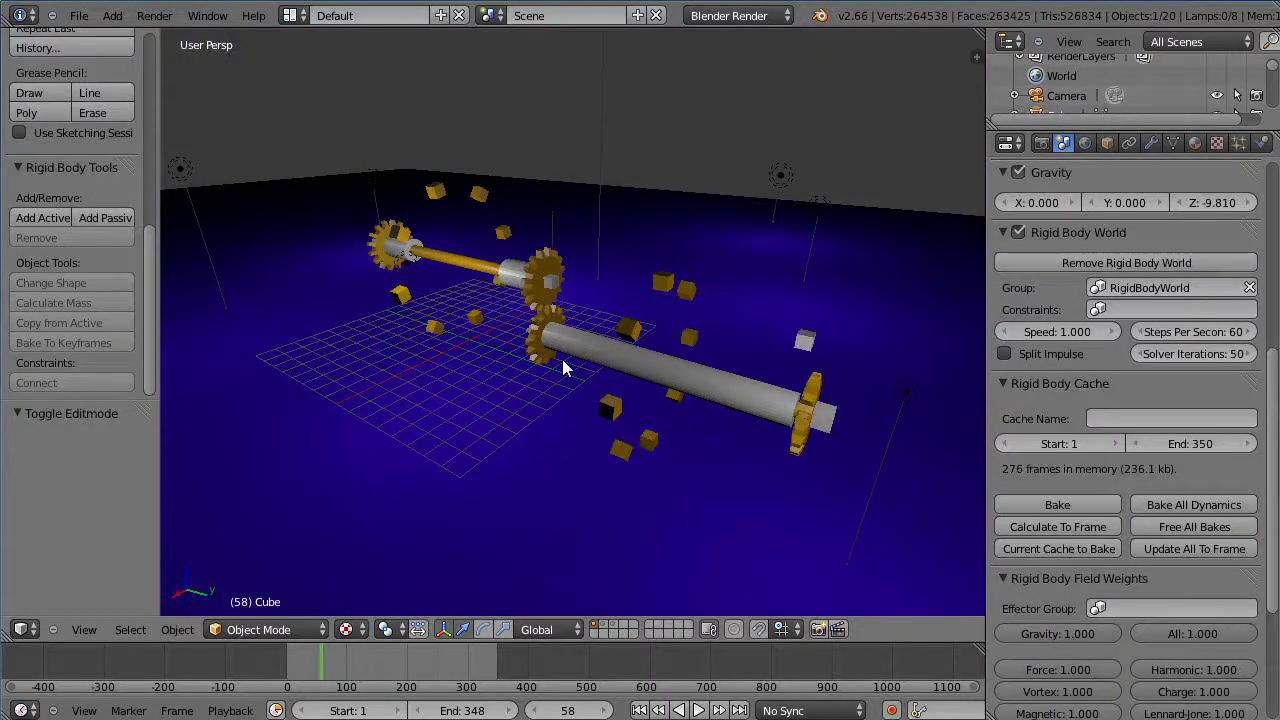
middle_click_drag(594, 363, 609, 371)
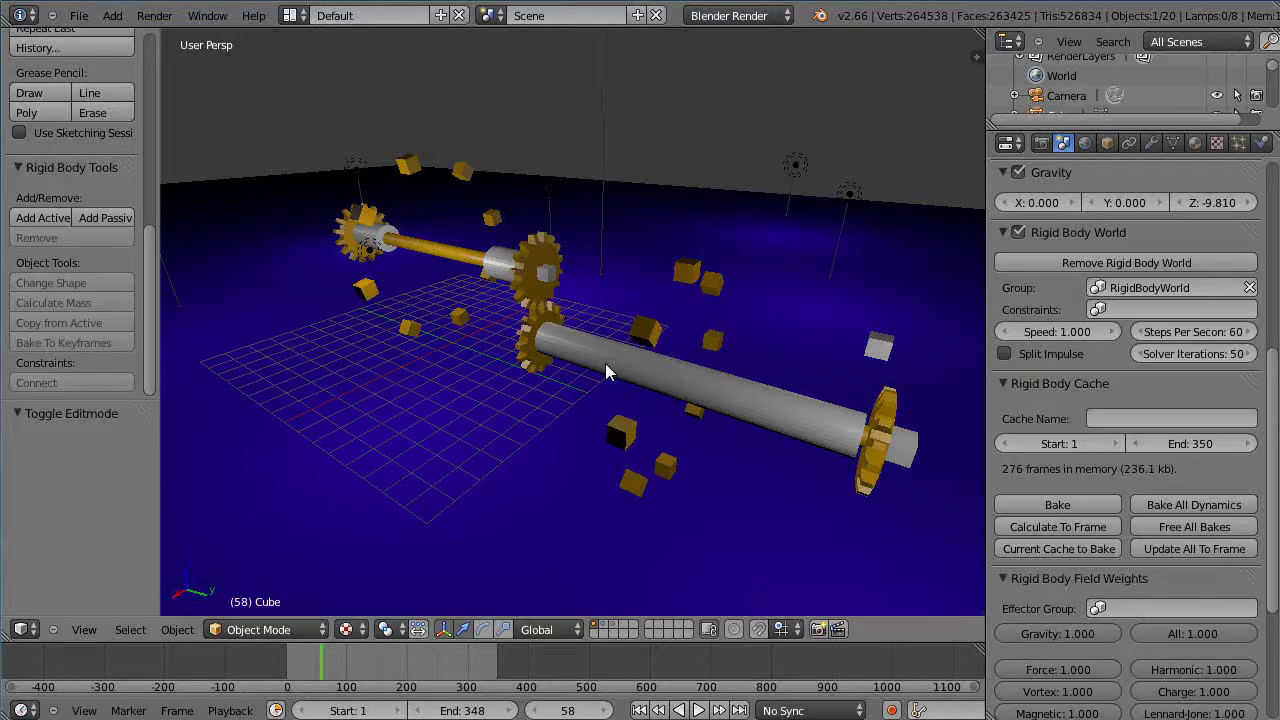
scroll(626, 363, "up", 2)
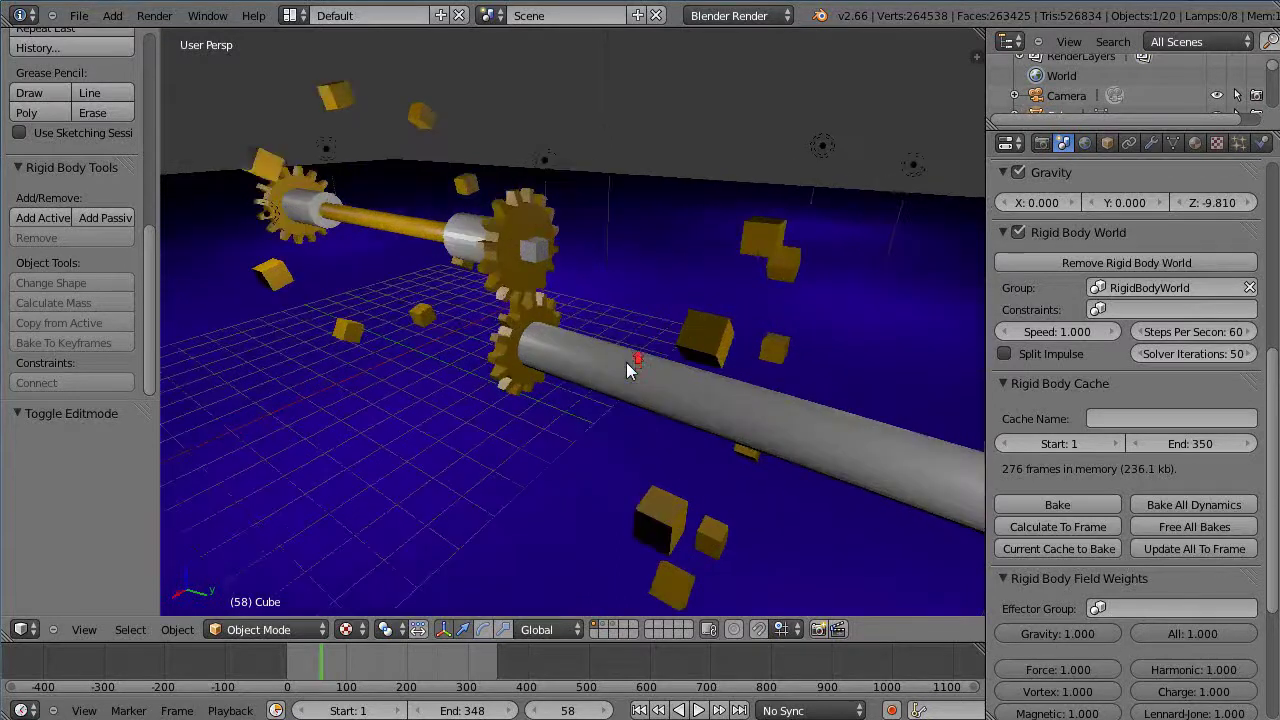
scroll(624, 363, "down", 4)
scroll(622, 368, "down", 1)
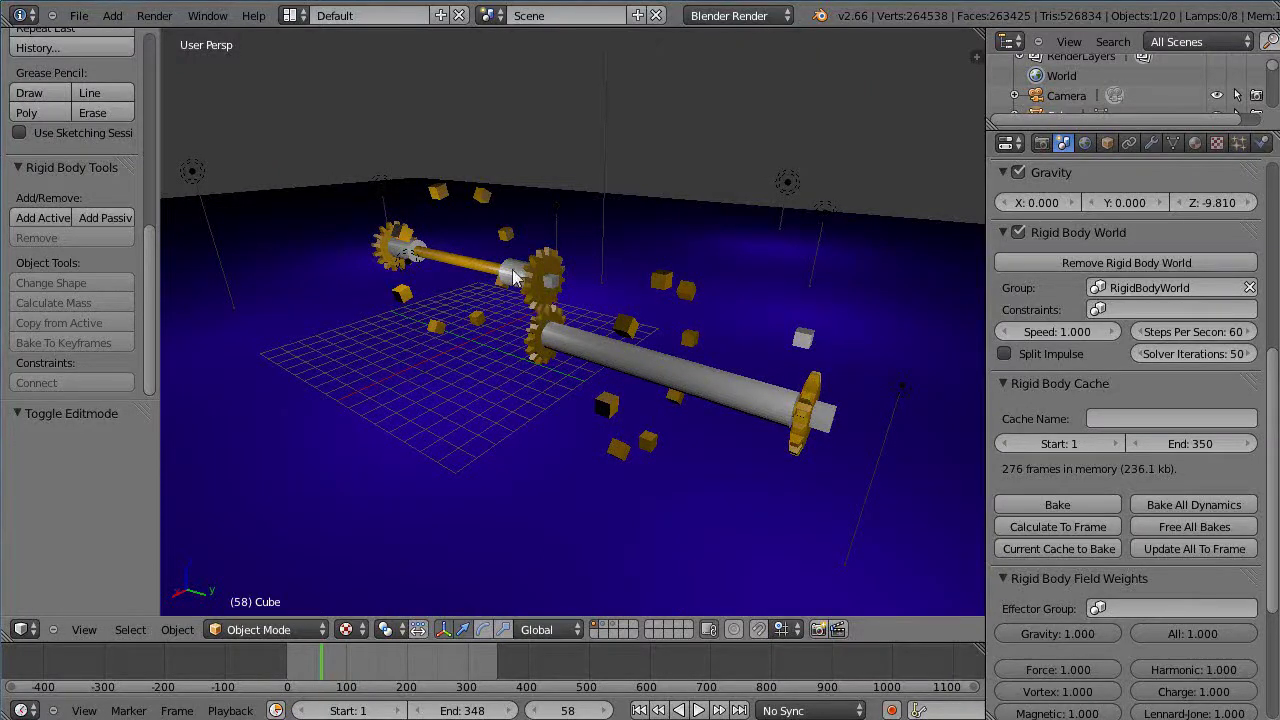
scroll(535, 325, "up", 1)
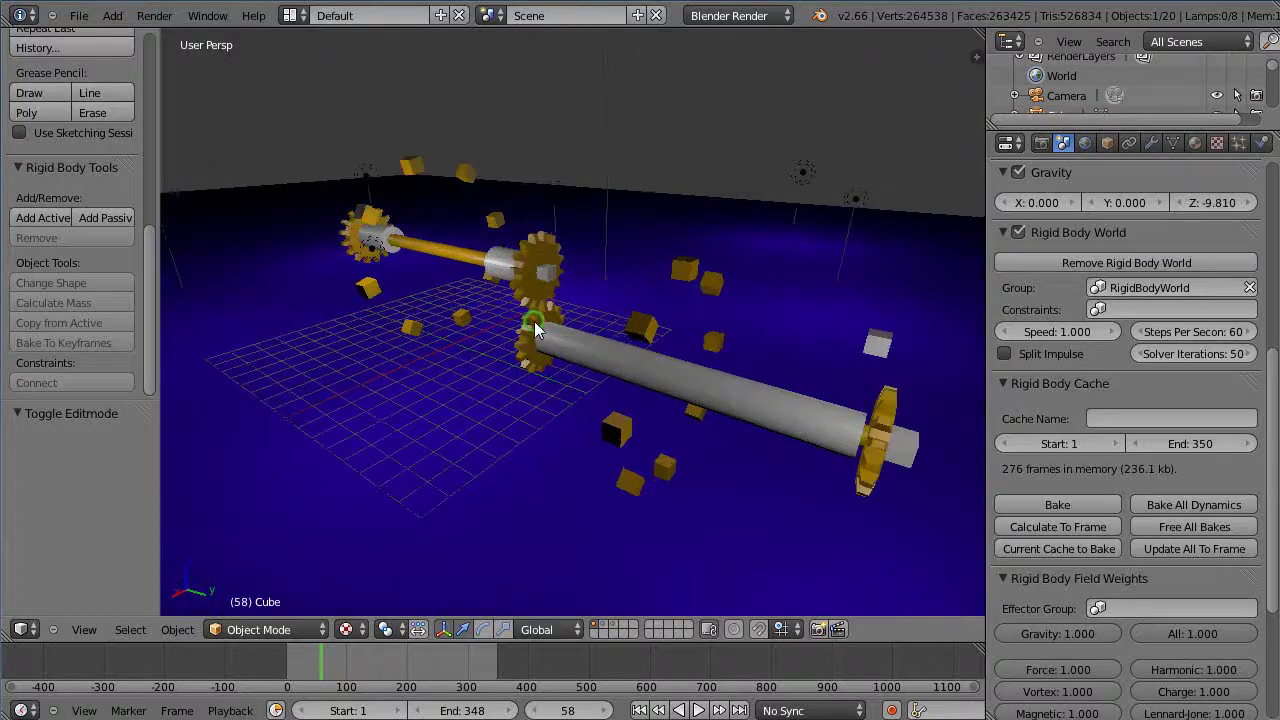
middle_click_drag(535, 330, 503, 350)
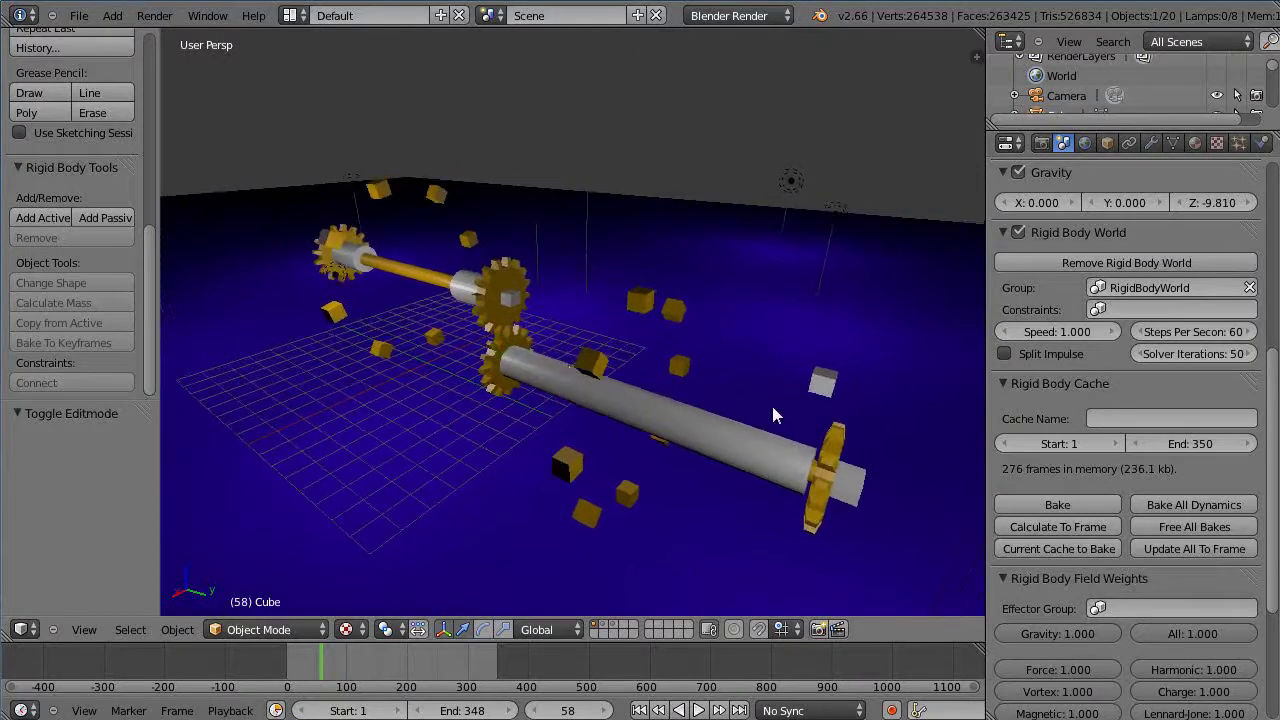
Widen the 3D viewport by dragging its border with the Properties editor to the right.
left_click_drag(986, 408, 1121, 408)
middle_click_drag(724, 394, 746, 379)
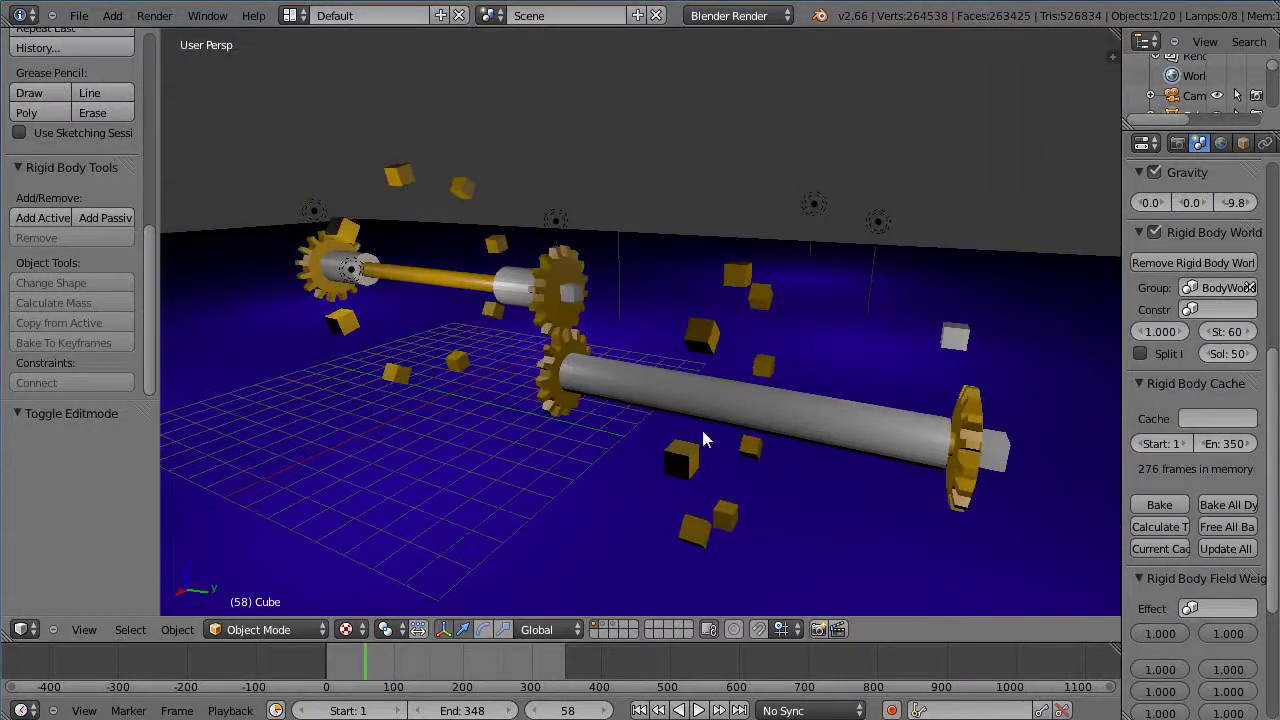
mouse_move(700, 437)
middle_mouse_down()
mouse_move(667, 449)
mouse_move(686, 455)
middle_mouse_up()
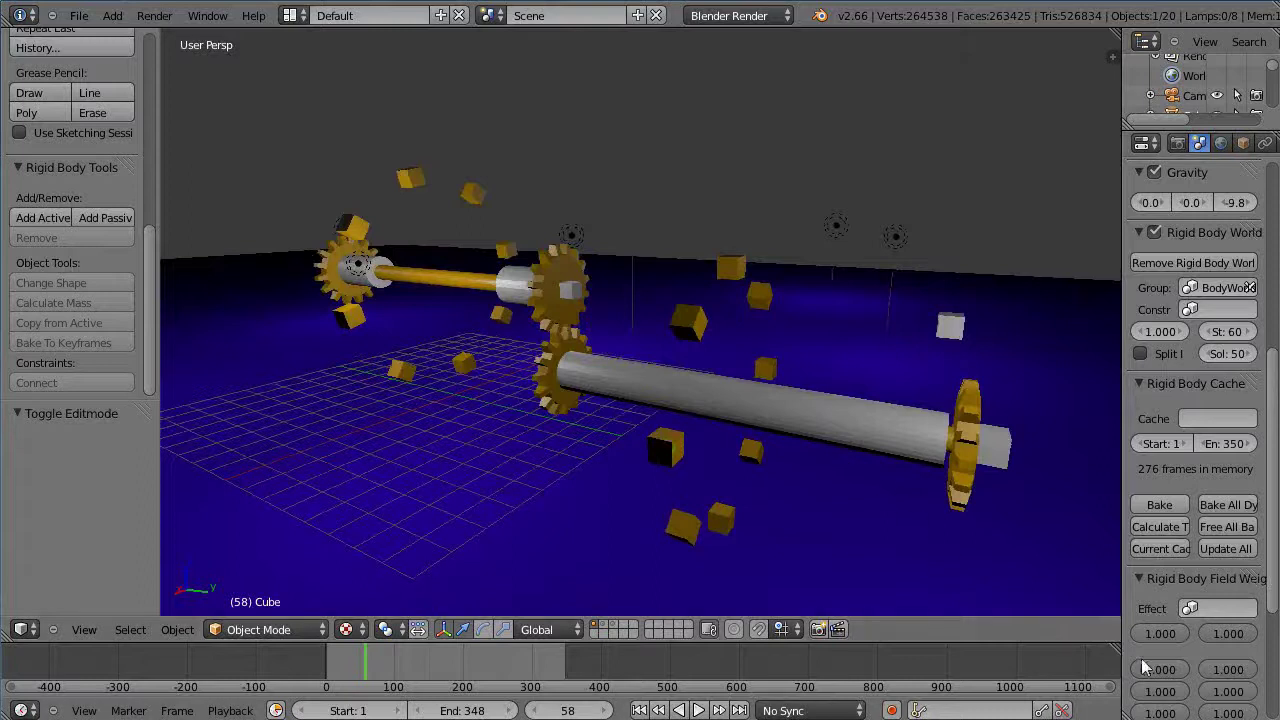